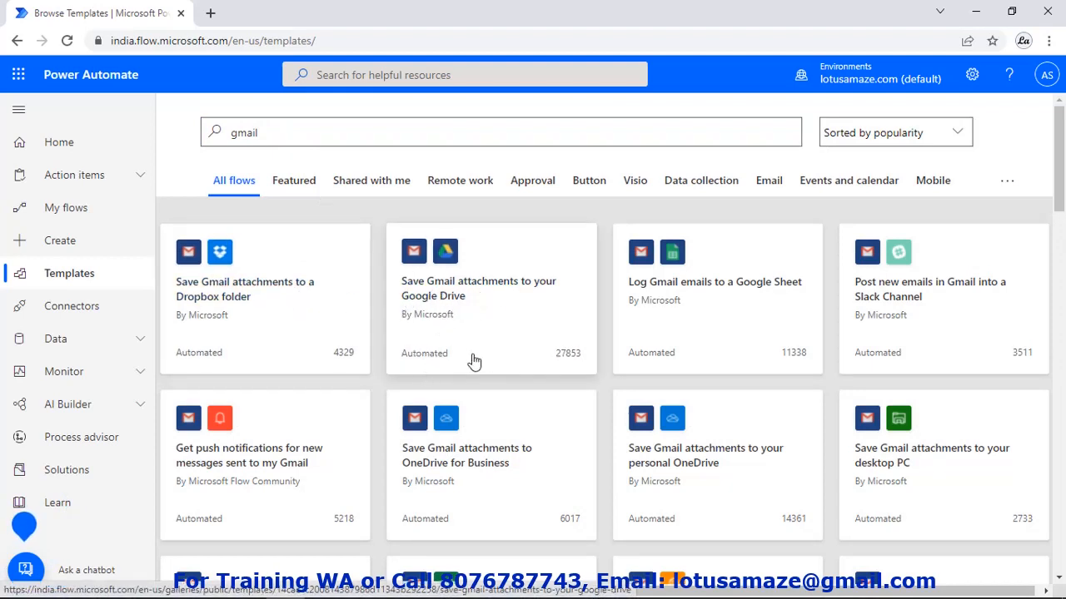
Step: Create a flow from the "Save Gmail attachments to your Google Drive" template, using the existing Gmail and Google Drive connections
click(480, 295)
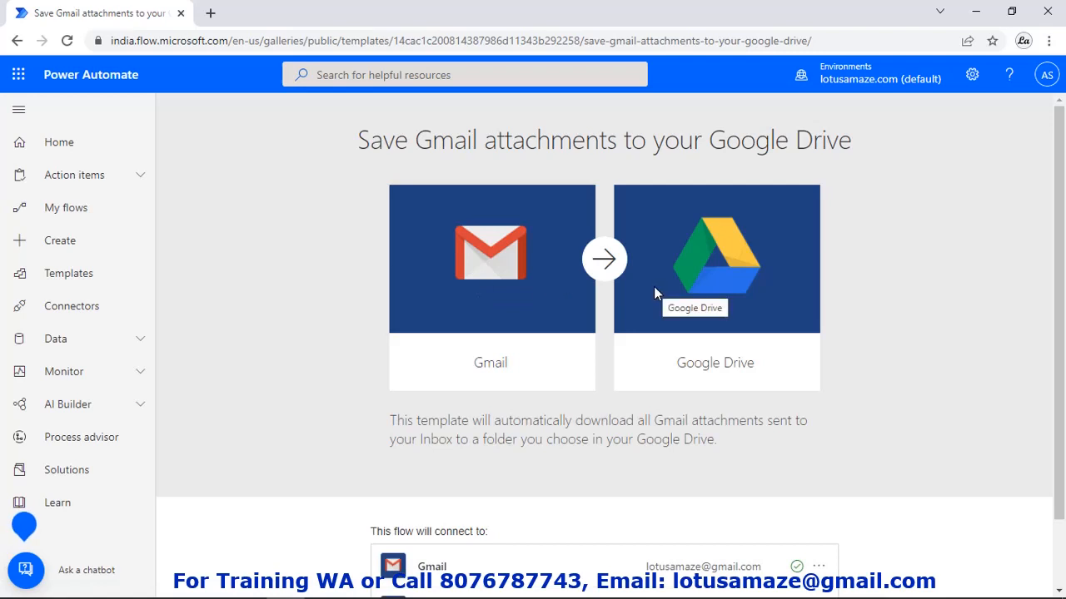
scroll(848, 433, down, 1)
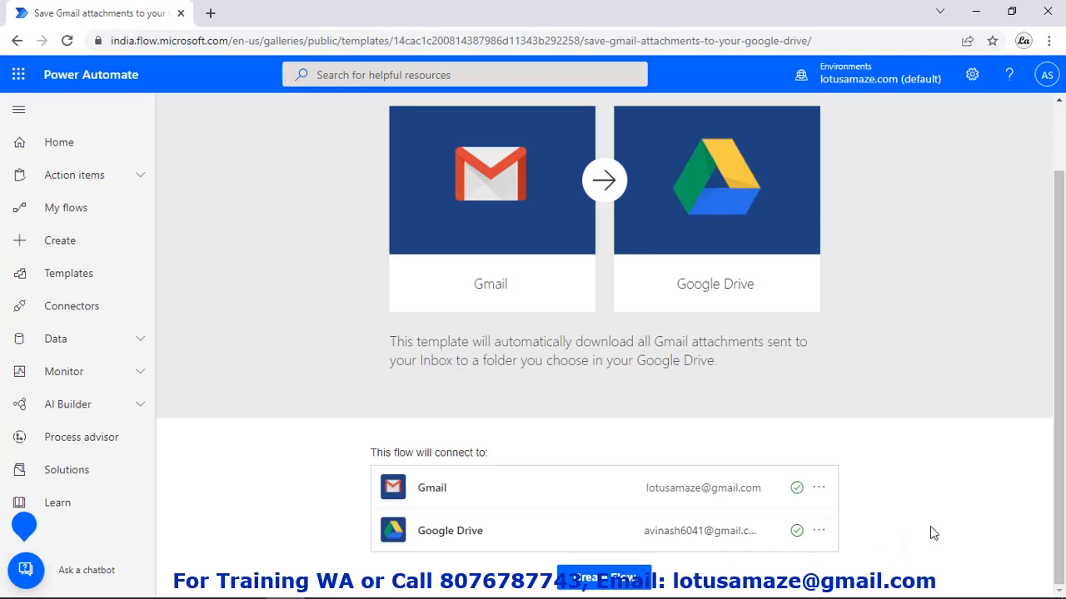
click(818, 490)
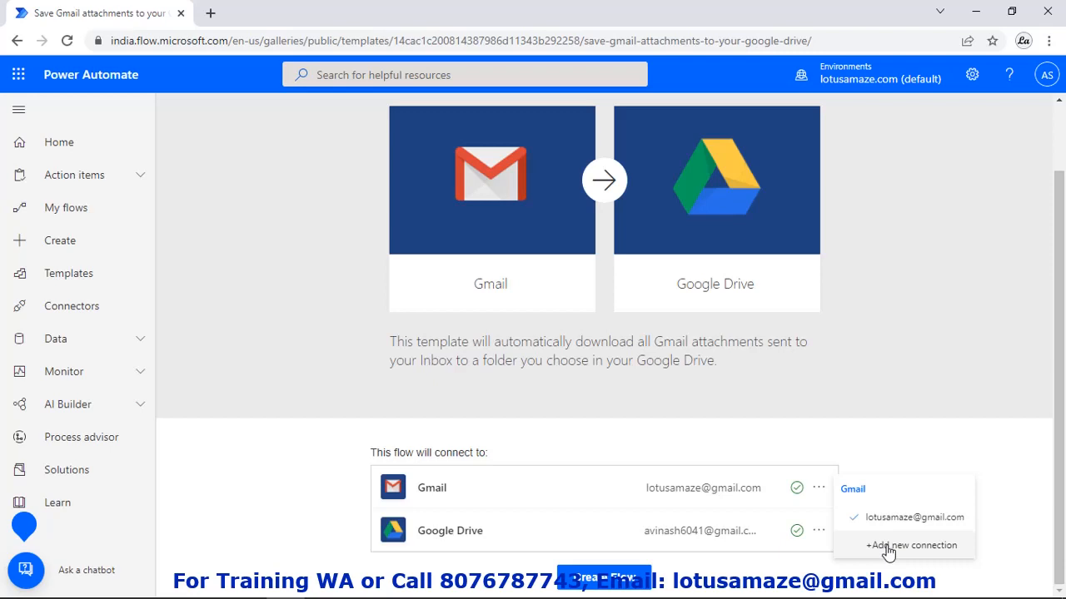
click(630, 583)
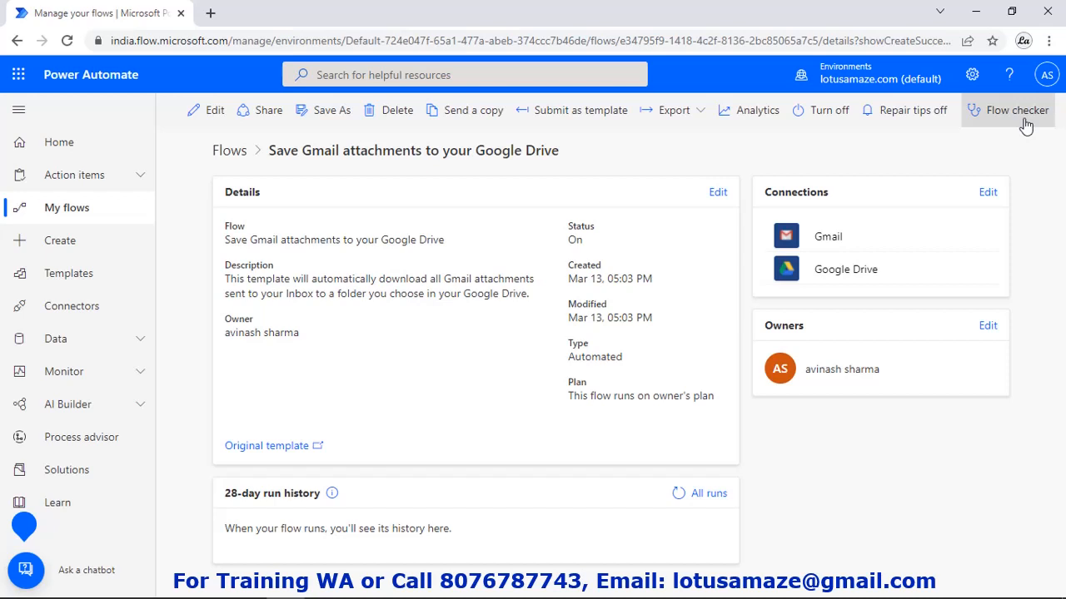
Step: Open the flow for editing and examine the new-email trigger's label choices and advanced options
click(220, 119)
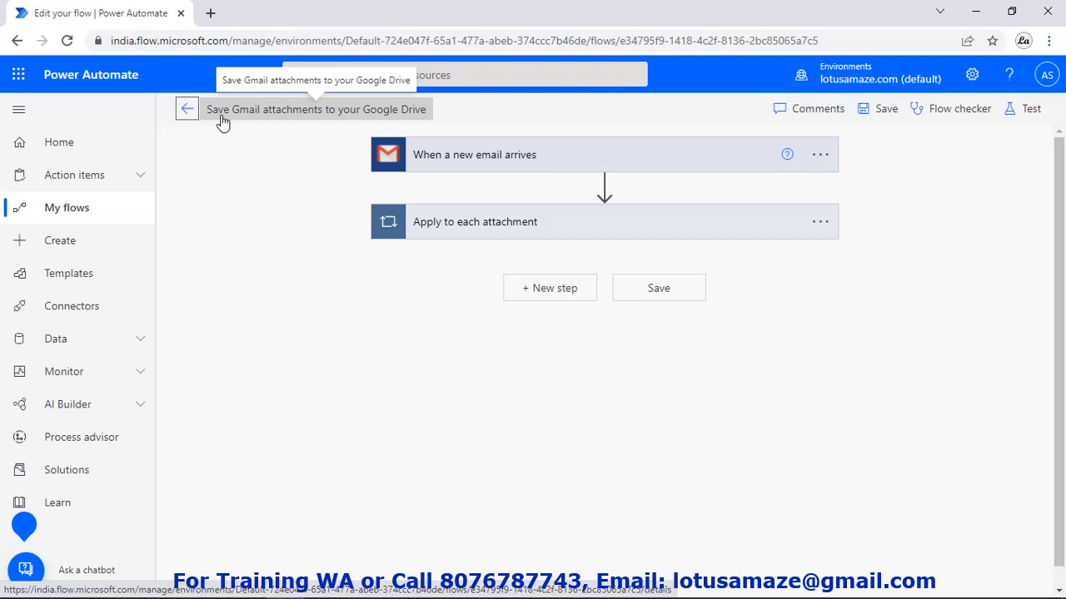
click(520, 158)
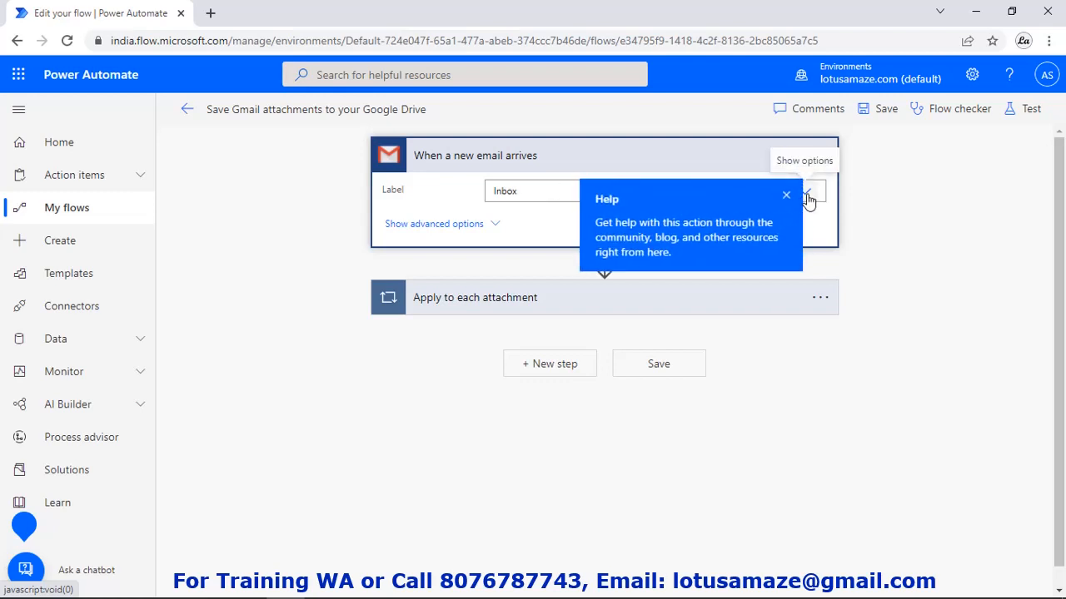
click(807, 199)
click(808, 200)
click(786, 196)
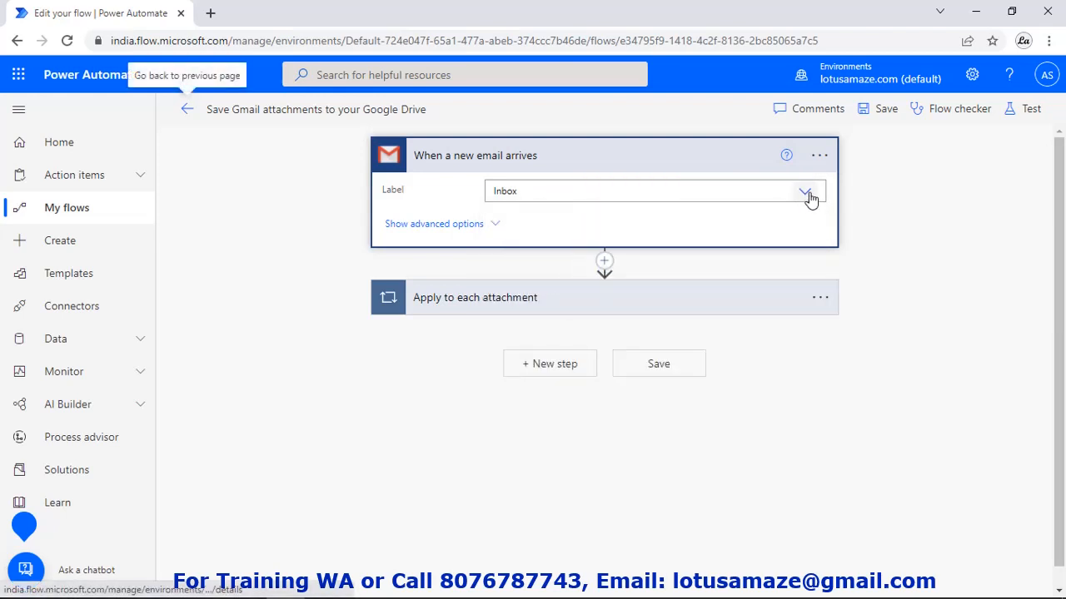
click(806, 195)
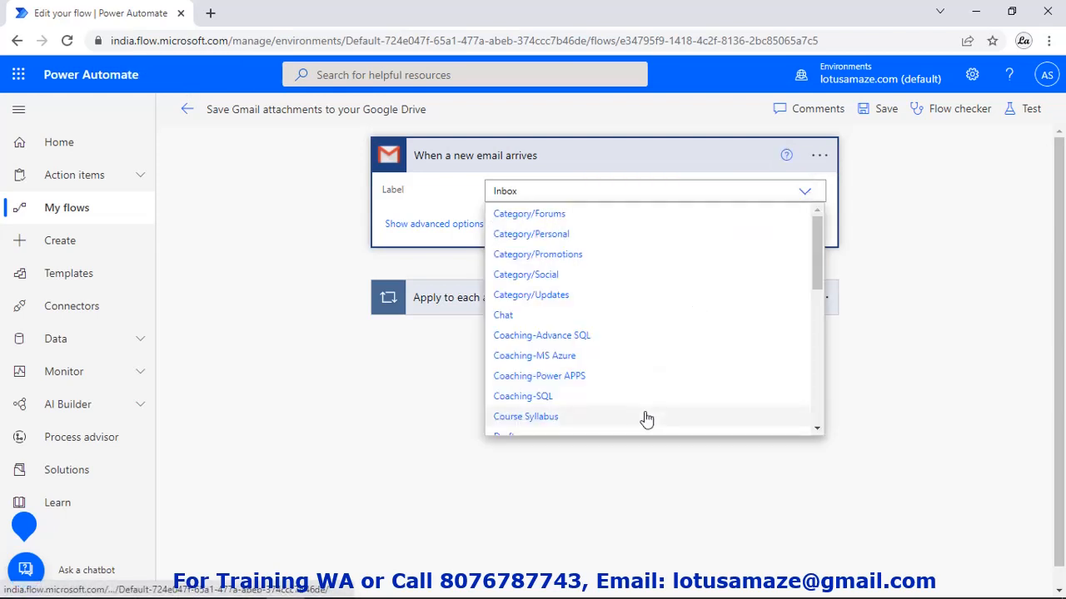
click(445, 207)
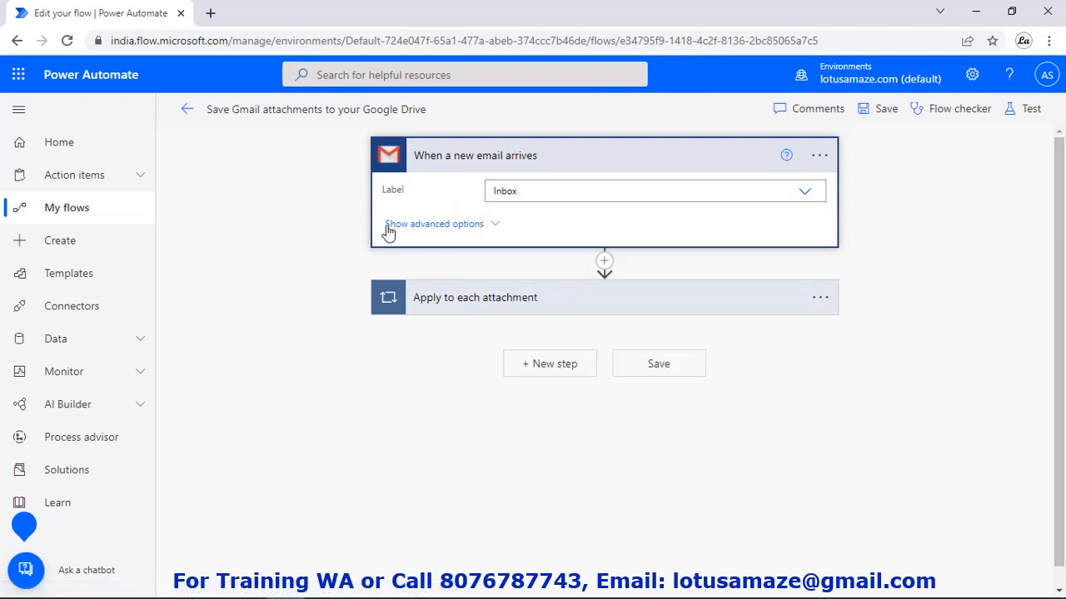
click(430, 225)
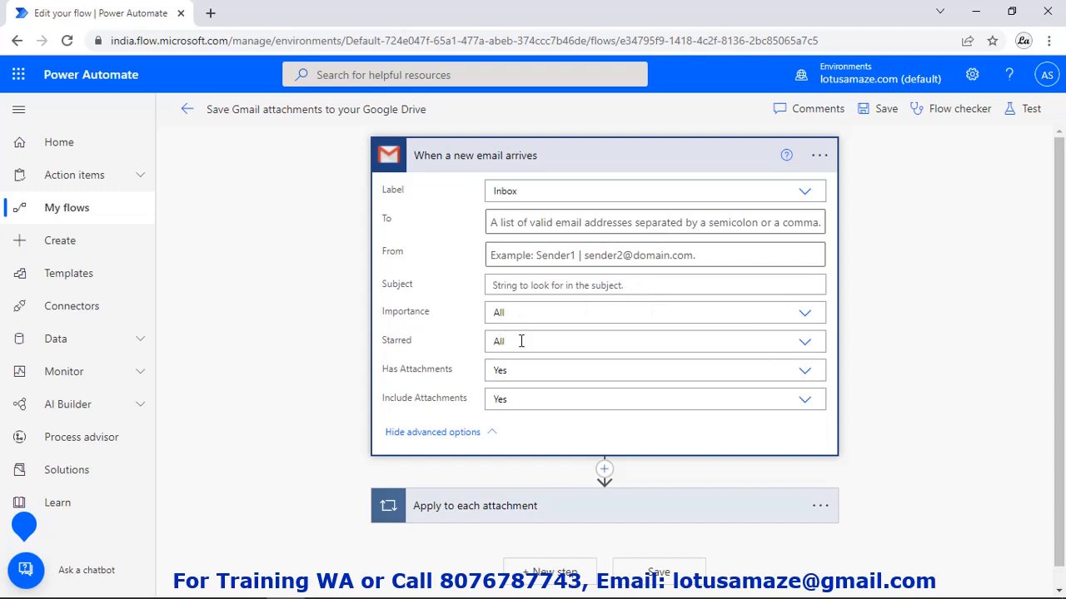
click(489, 432)
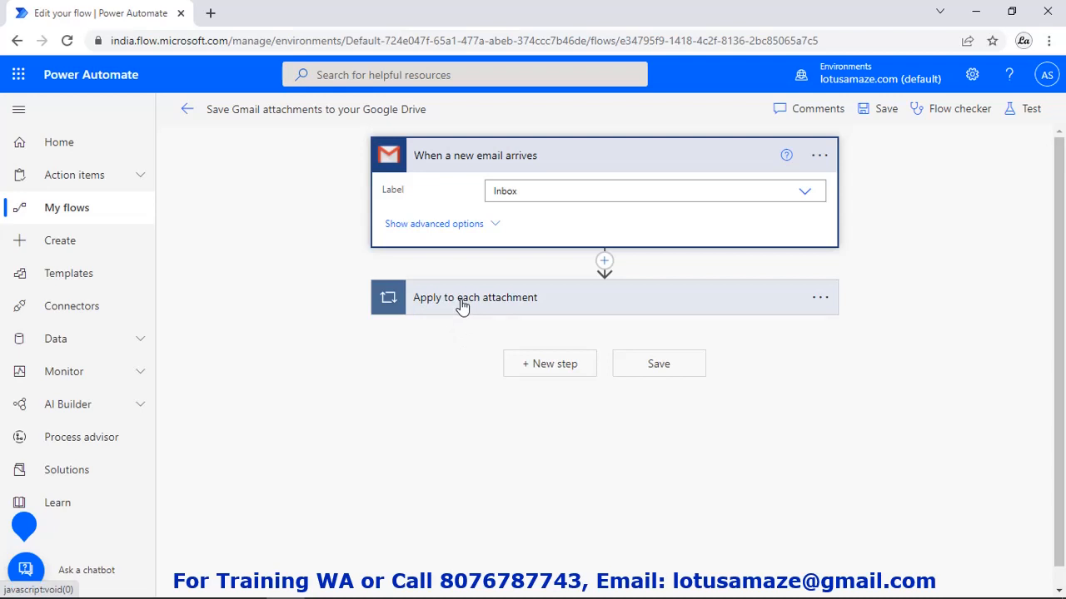
Step: Expand the "Apply to each attachment" loop to review its contents and save the flow
click(462, 307)
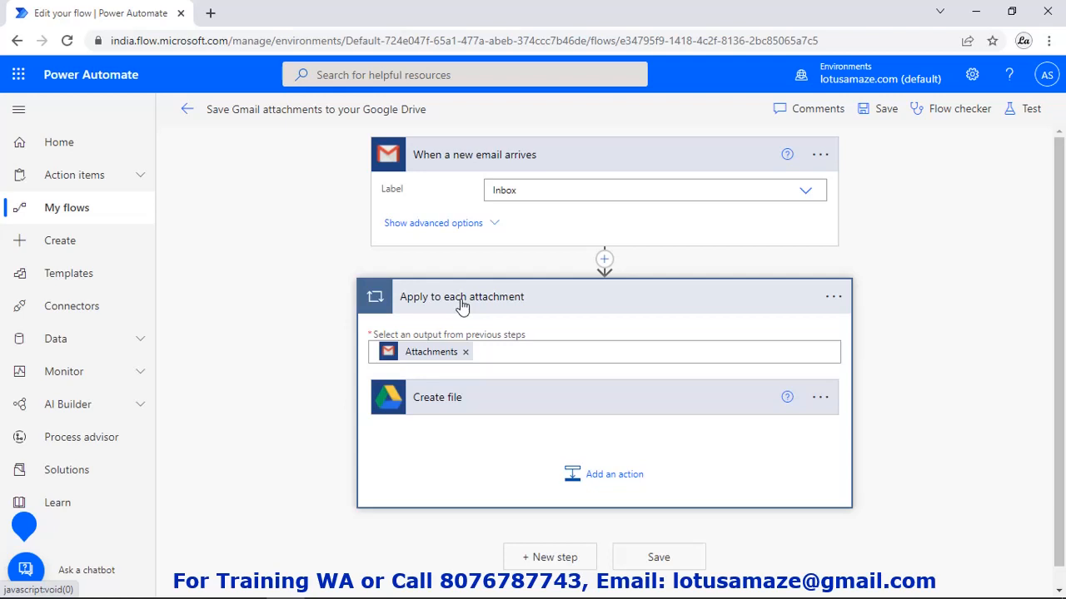
mouse_move(446, 358)
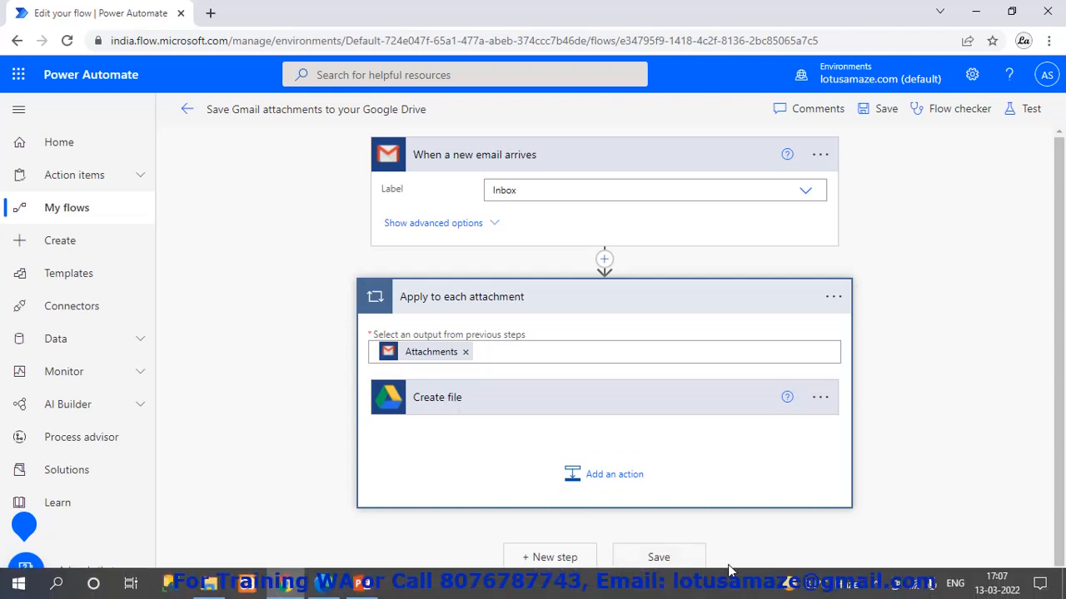
click(659, 557)
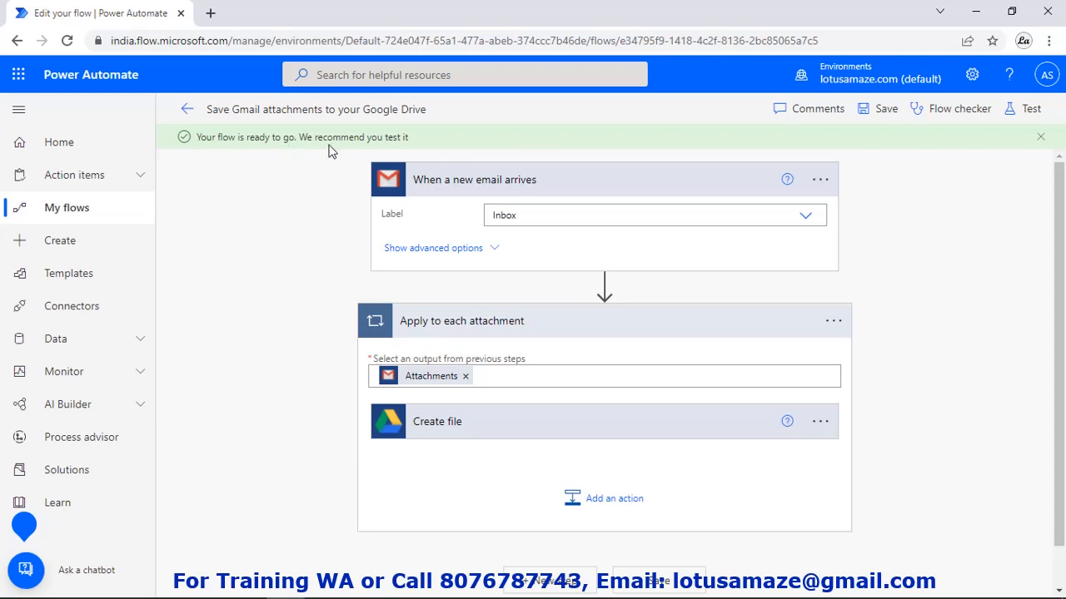
Step: Start a manual test of the saved flow
click(1031, 109)
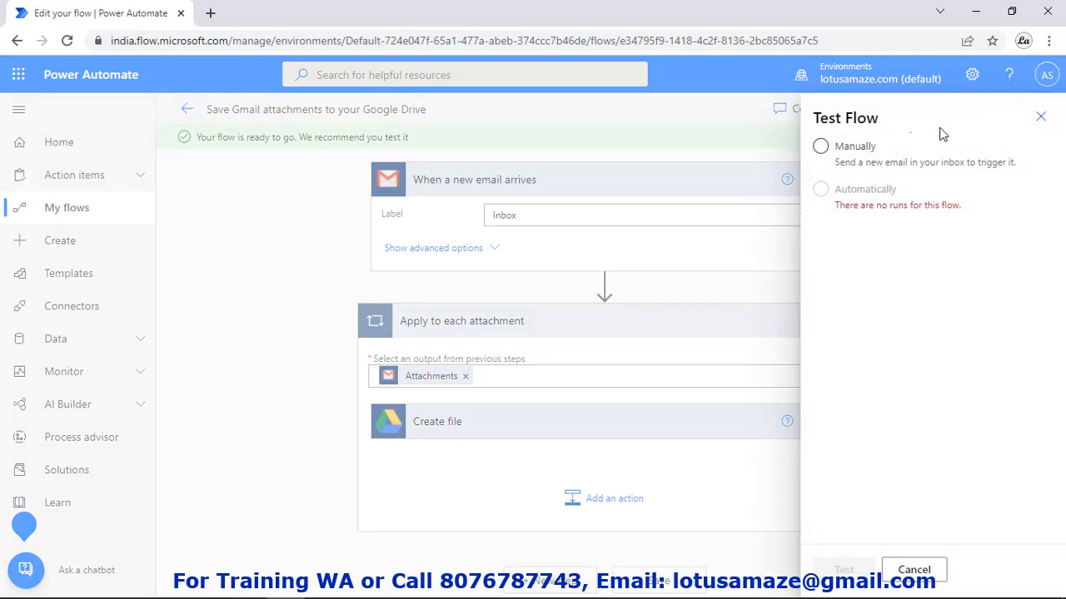
click(820, 147)
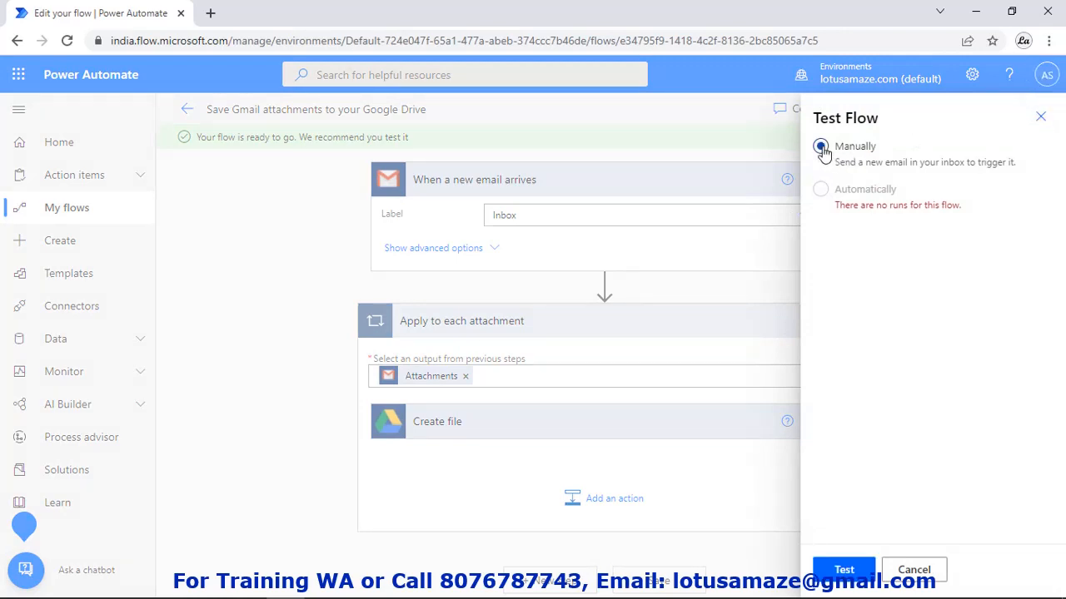
click(848, 571)
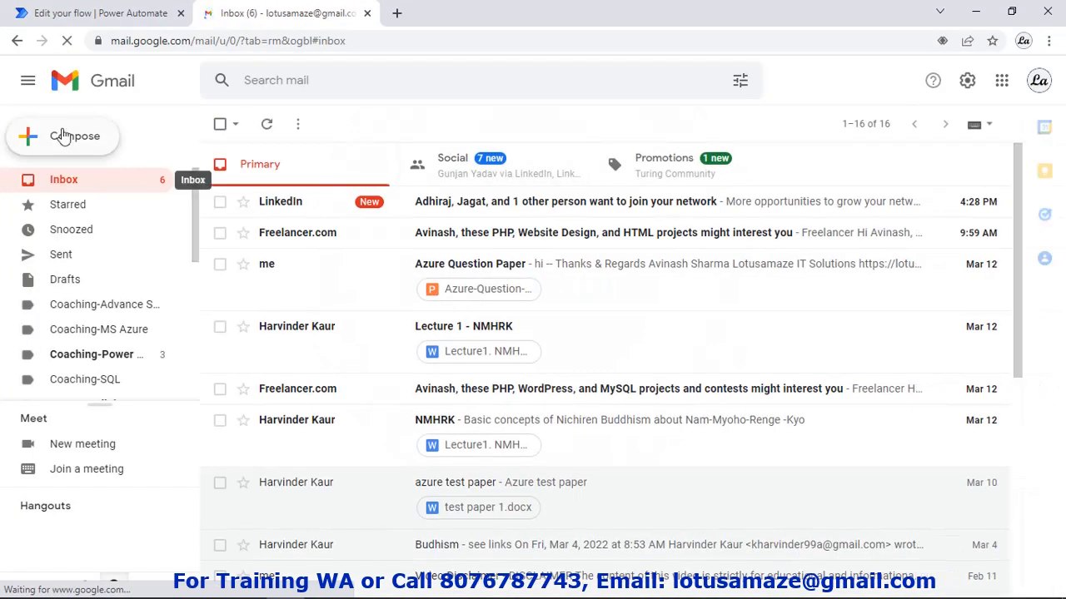
Step: Switch to Gmail and compose an email to Lotusamaze with the subject "Test Flow" and the body "TestFlow"
click(75, 138)
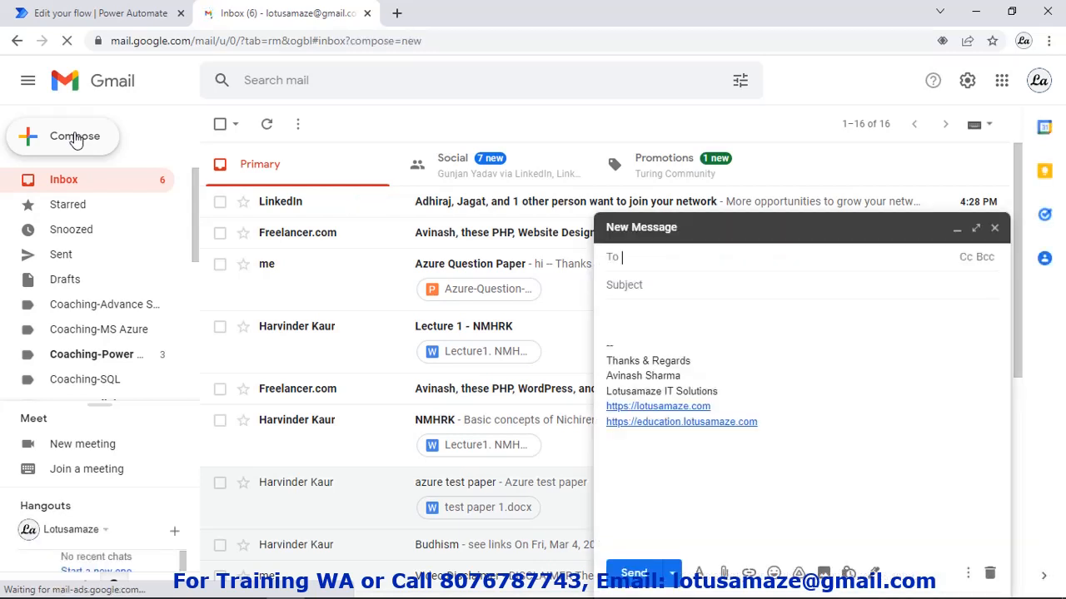
text(lo)
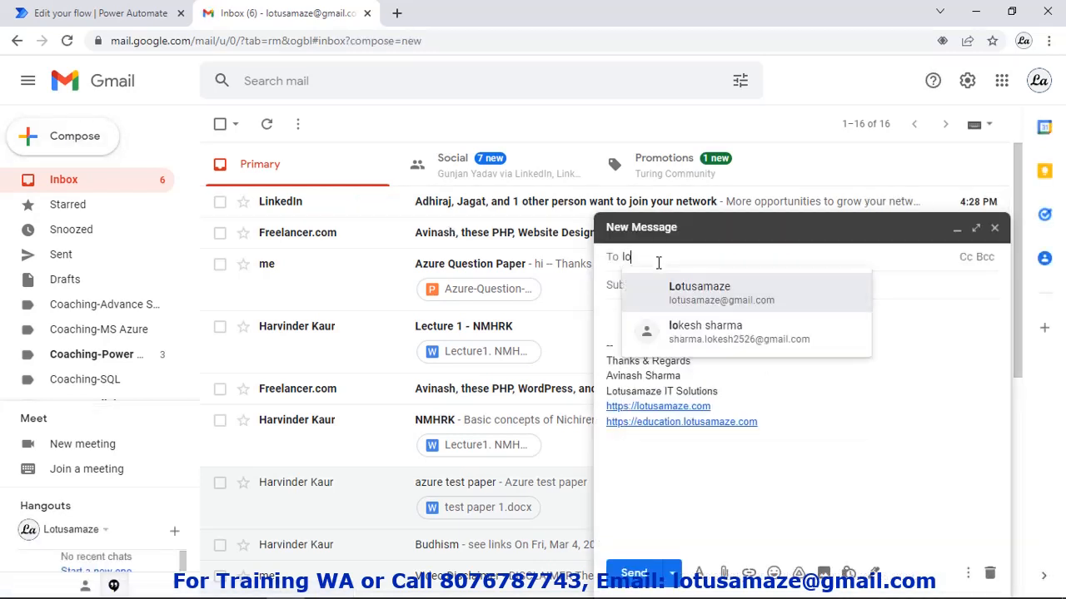
click(659, 289)
click(661, 289)
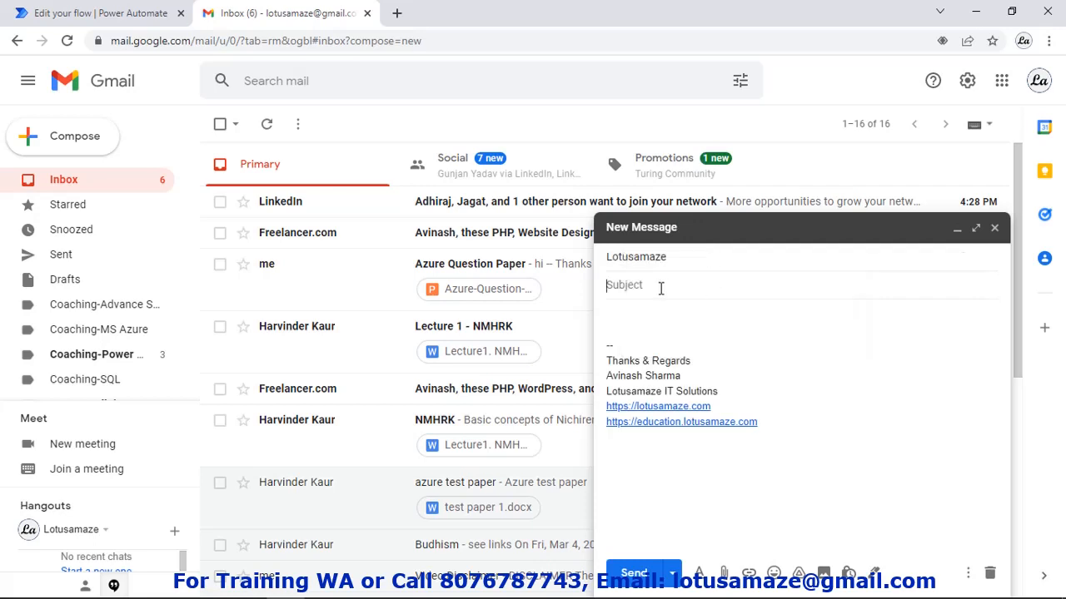
text(Test Flow)
click(675, 322)
text(Test)
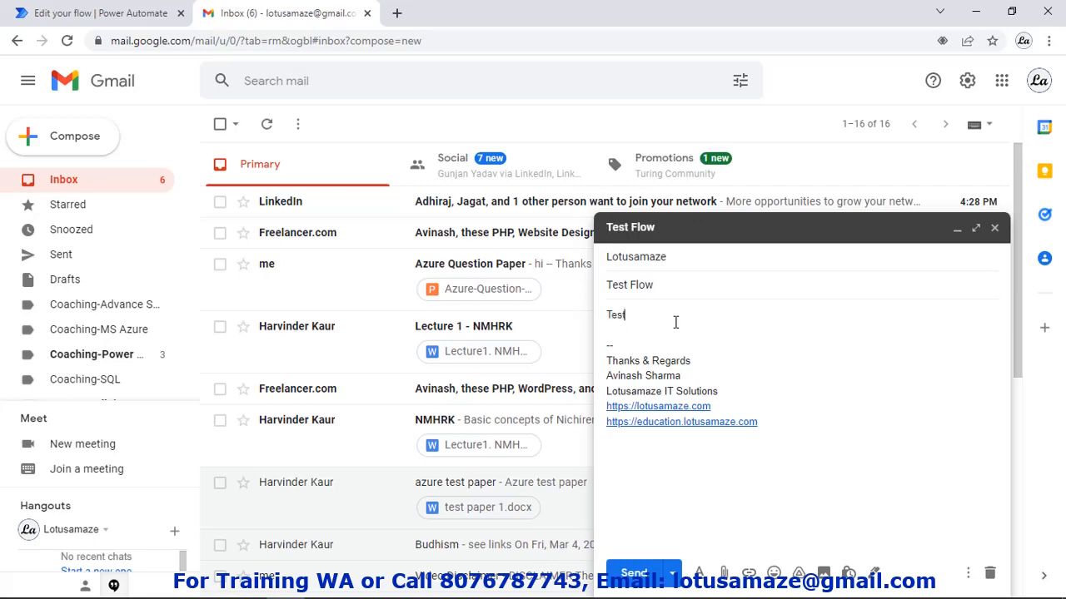
text(Flow)
Step: Attach BestUsageCSharpCollectionPageLogo.jpg from the Blogs image folder to the Test Flow email and send it
click(724, 574)
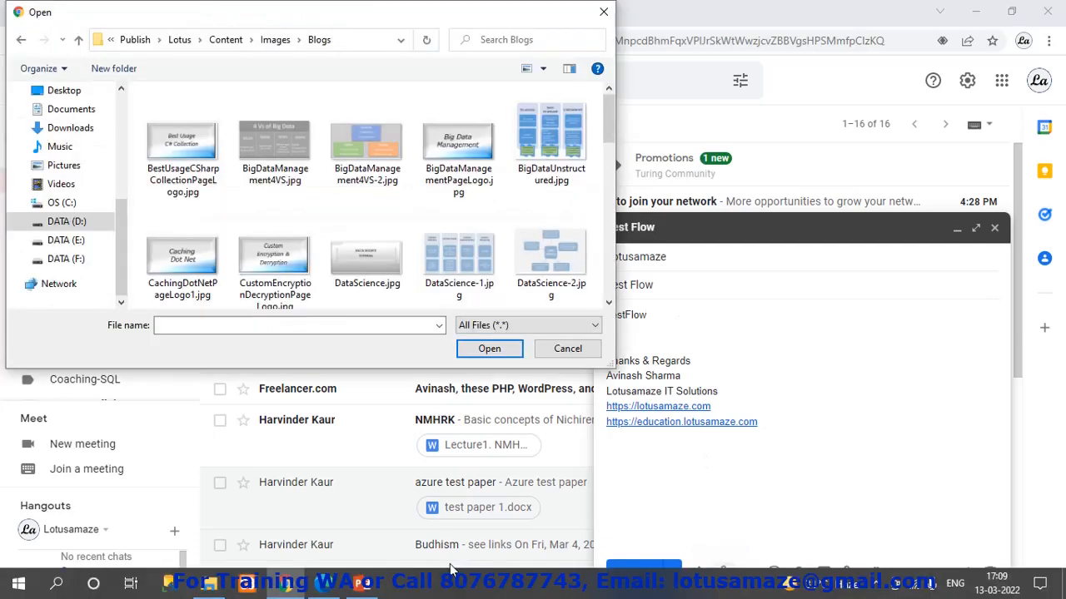
click(326, 587)
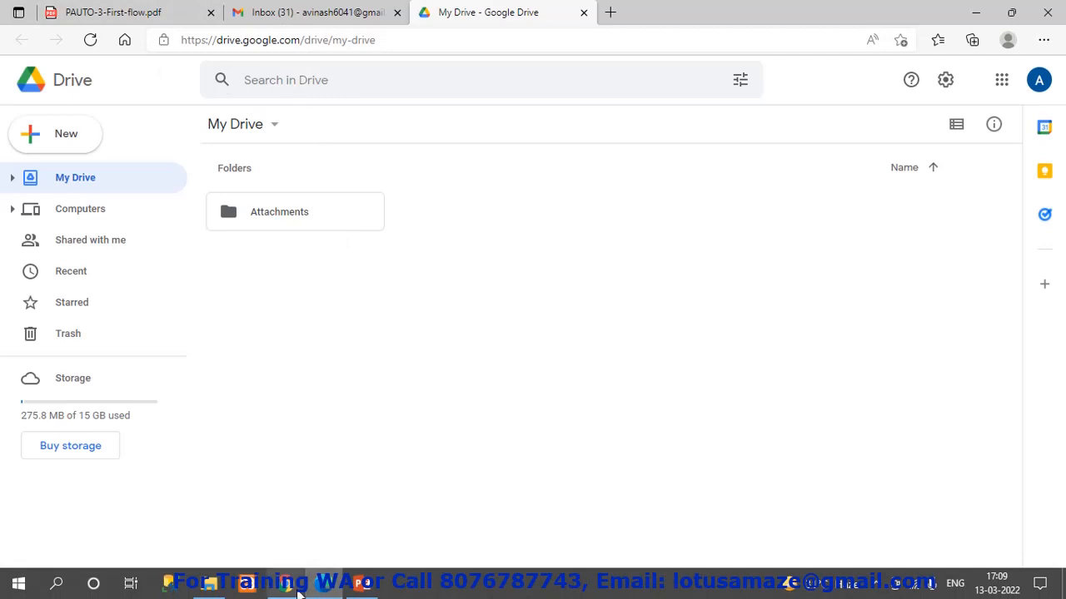
click(287, 586)
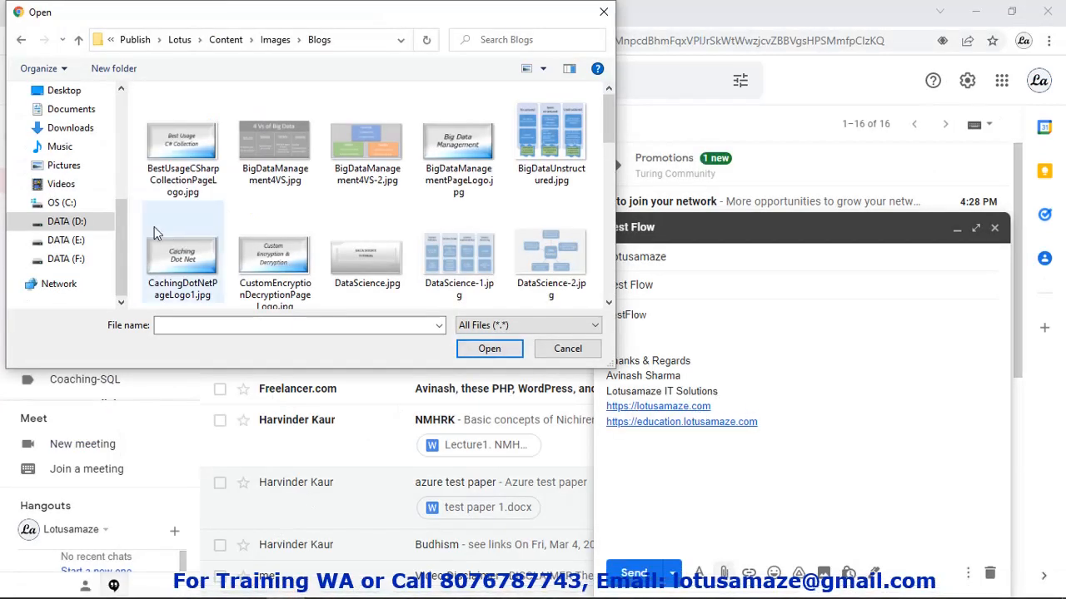
click(172, 152)
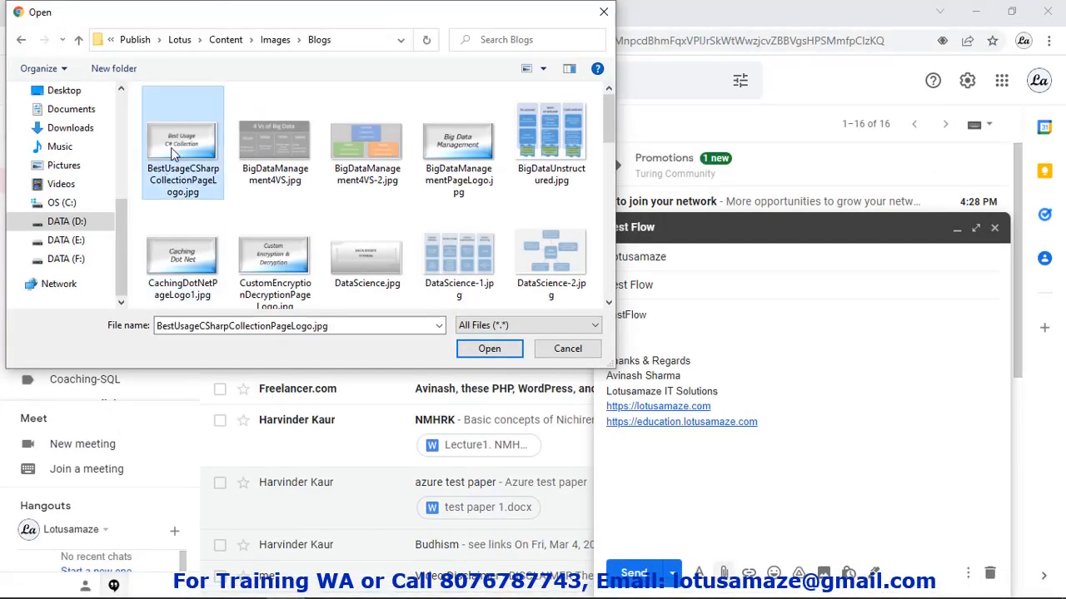
click(489, 348)
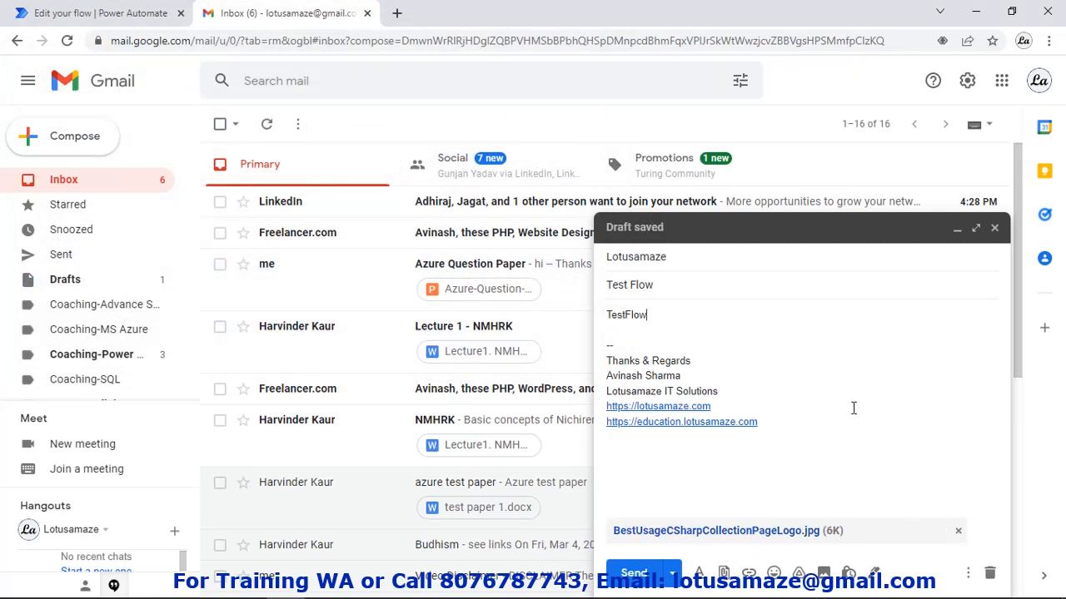
click(633, 573)
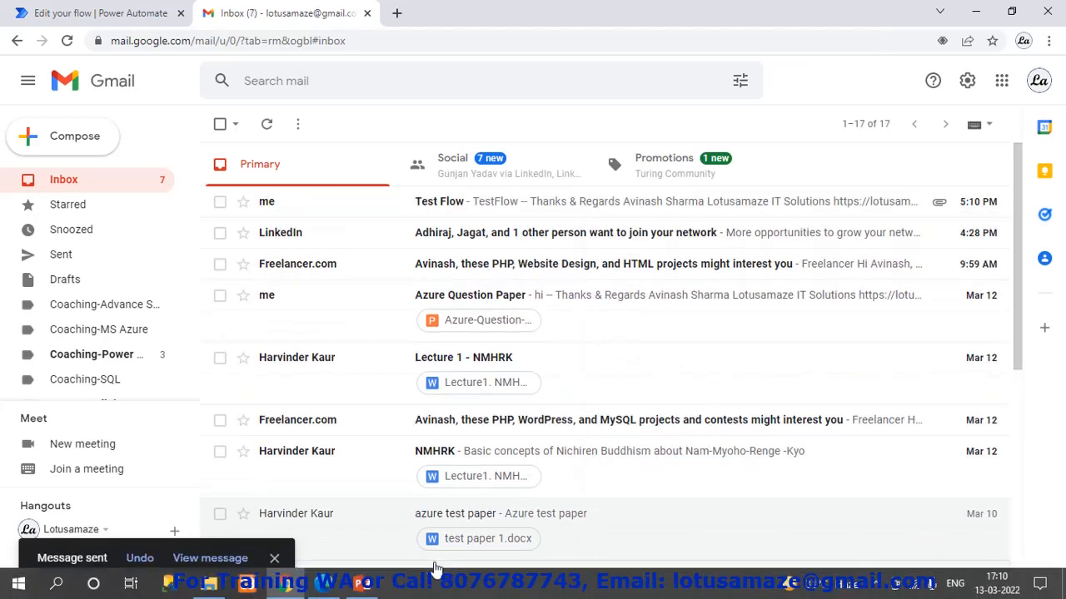
Step: Check the test run in Power Automate, and view the received Test Flow email's attachment in Gmail
click(94, 14)
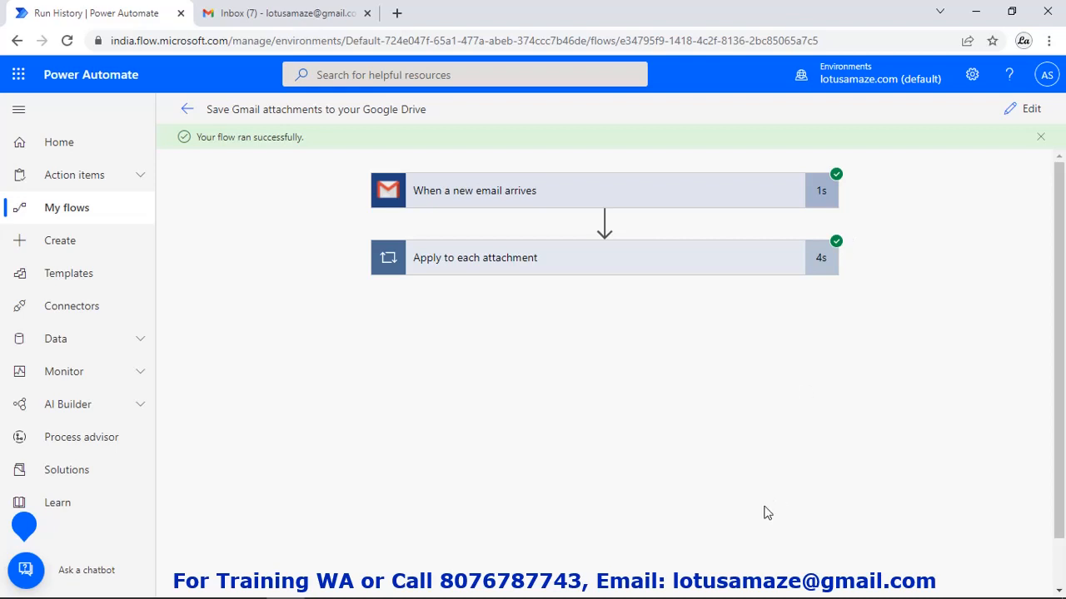
click(285, 14)
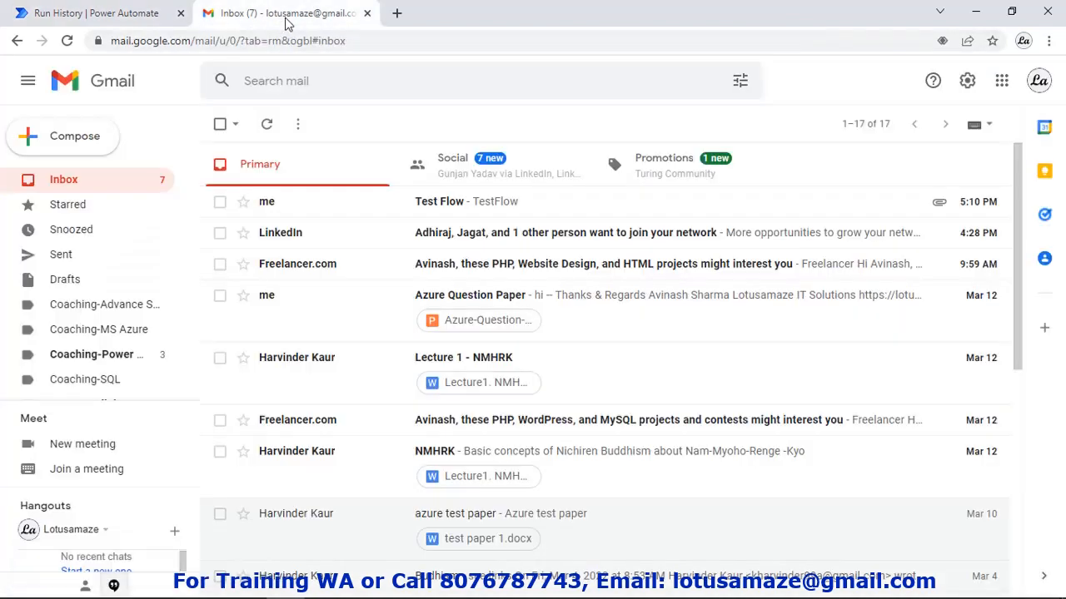
click(341, 215)
mouse_move(316, 475)
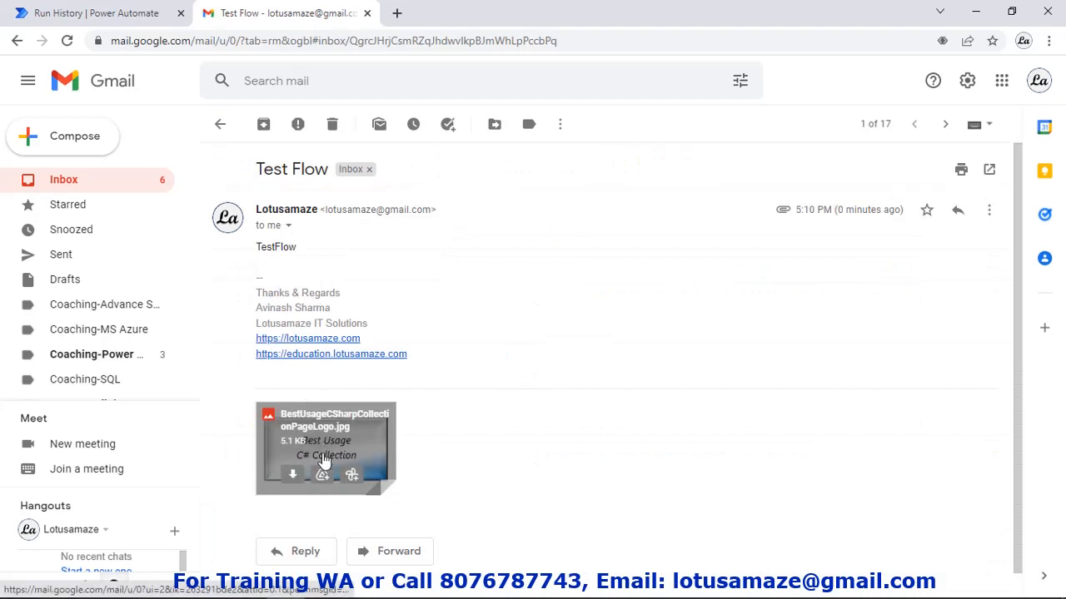
Step: Switch to Google Drive in the other browser and reload My Drive to check for the saved attachment
click(323, 591)
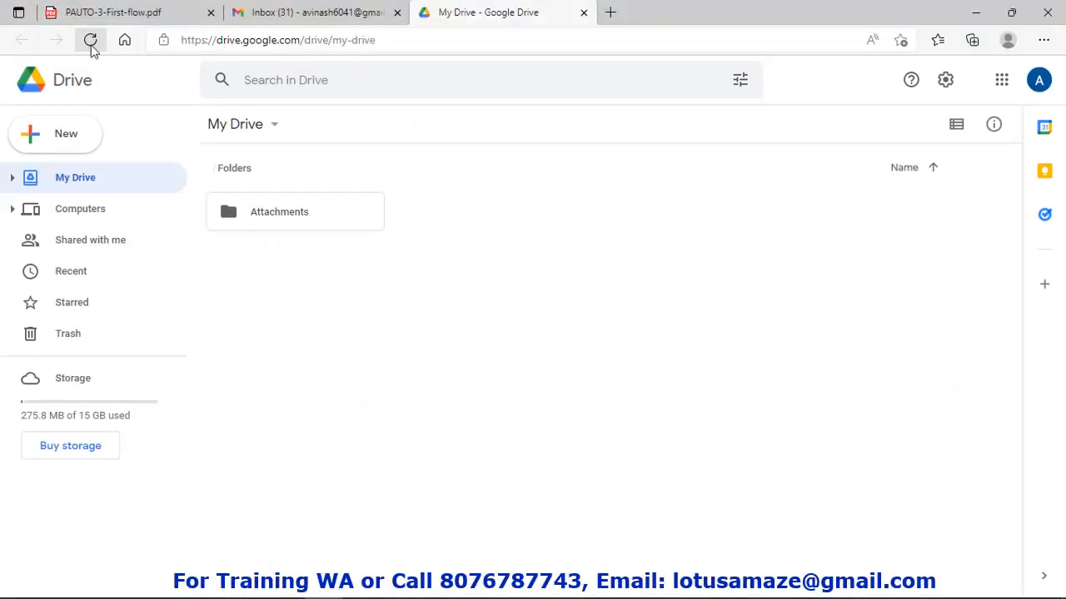
click(91, 44)
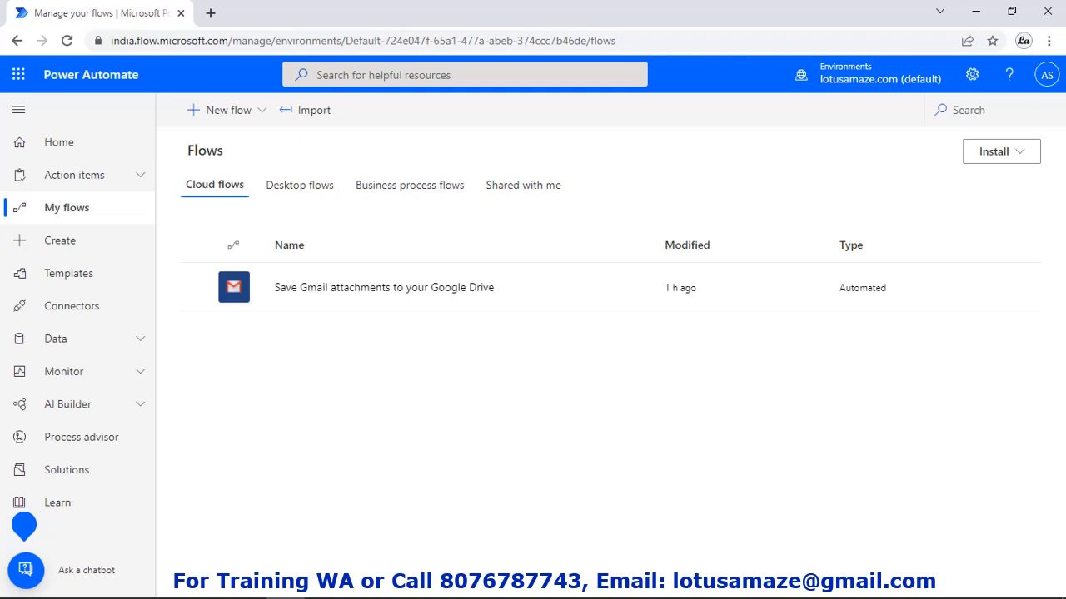
Step: Turn off the "Save Gmail attachments to your Google Drive" flow in the list of cloud flows
mouse_move(384, 297)
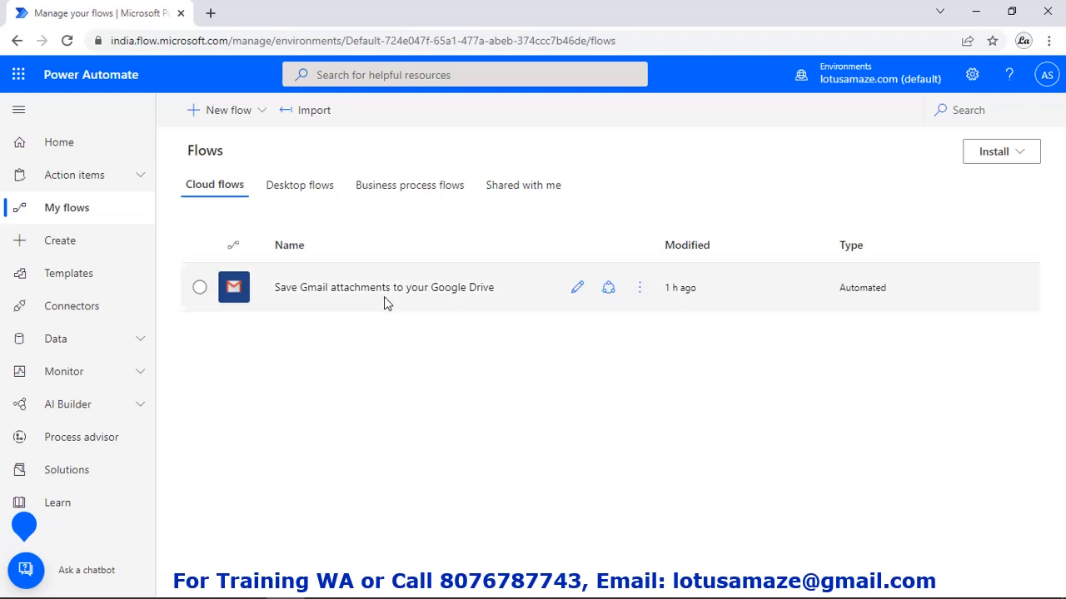
click(639, 291)
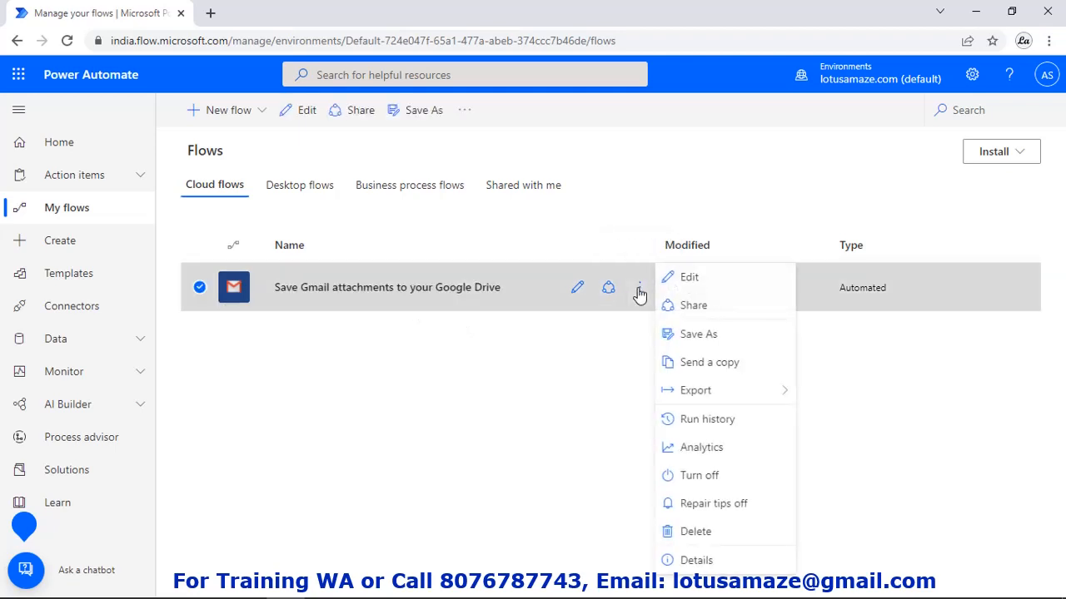
click(689, 478)
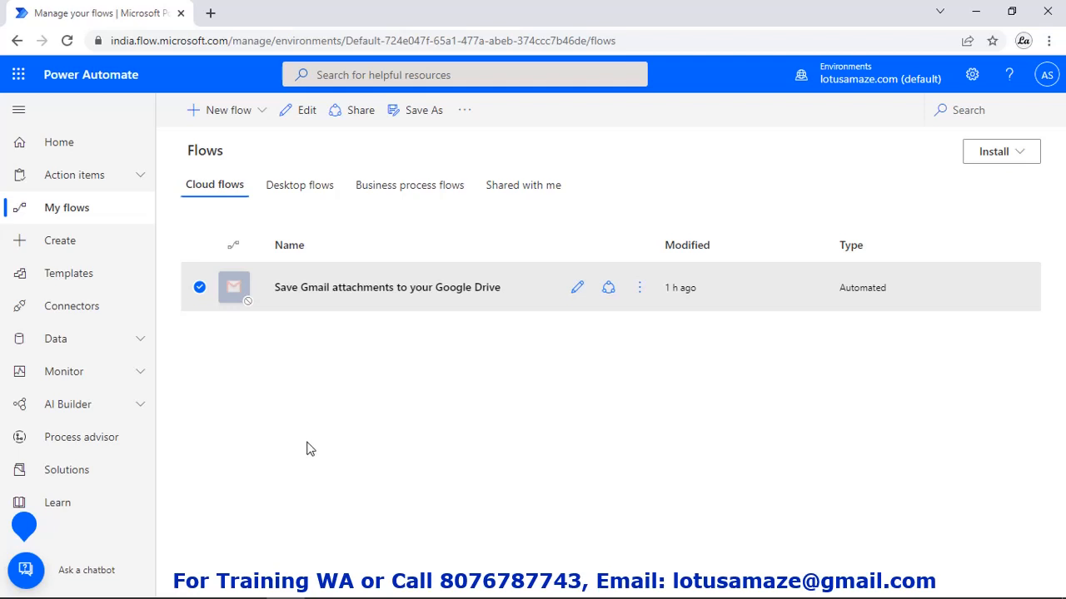
Step: Create an automated cloud flow named My First Flow, triggered by Gmail's "When a new email arrives"
click(59, 247)
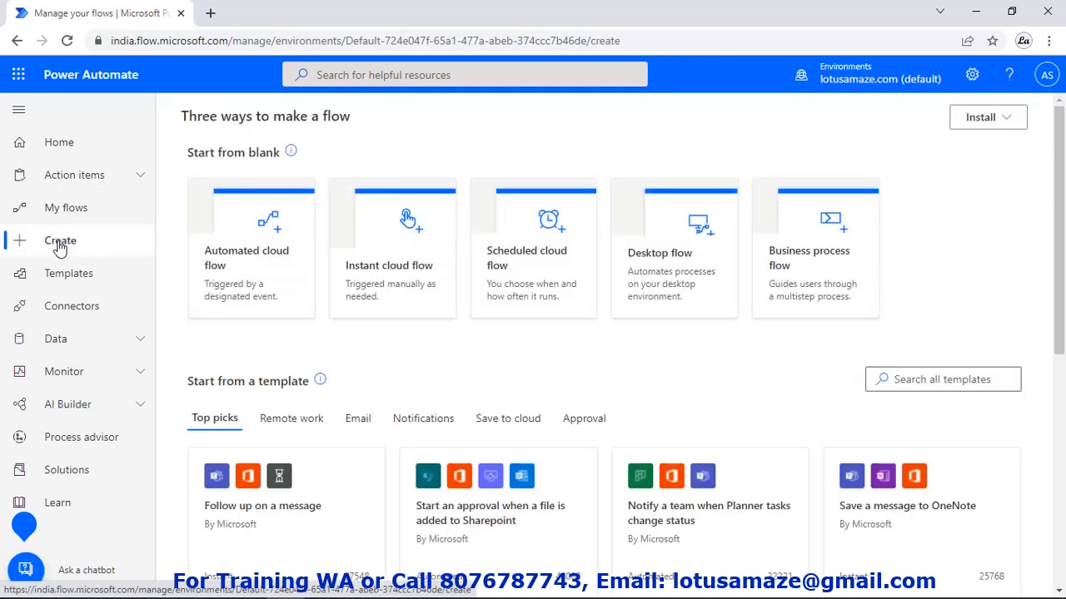
click(258, 267)
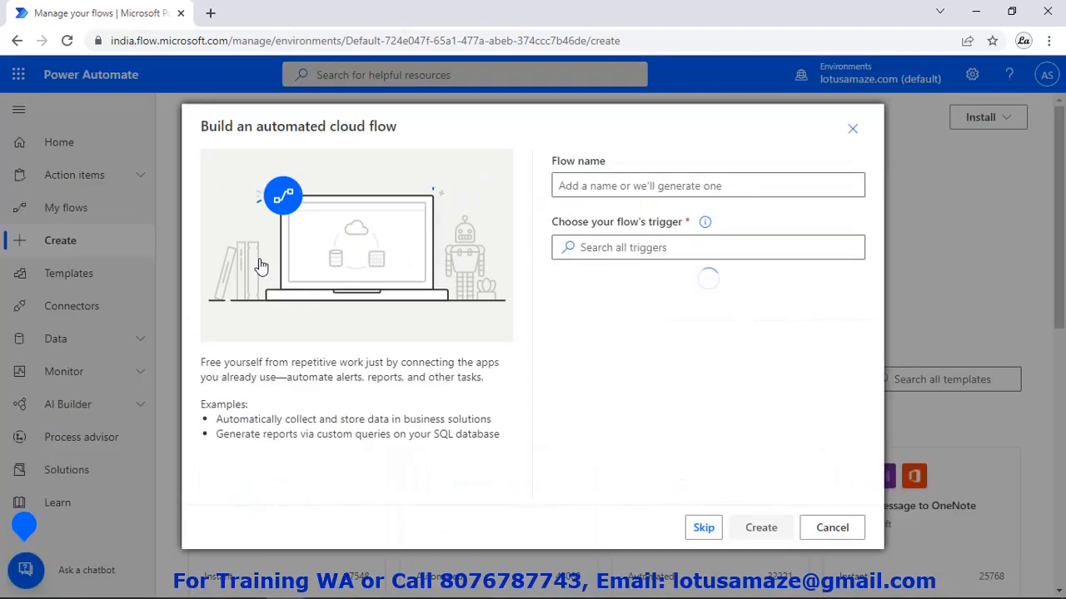
click(598, 186)
text(M)
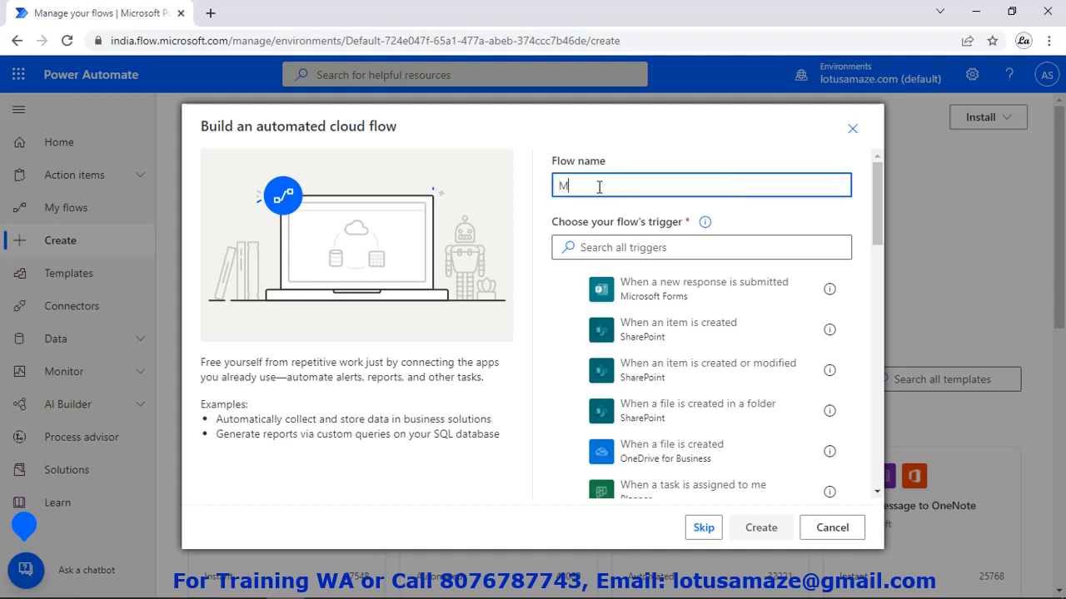
text(y First Flow)
click(658, 246)
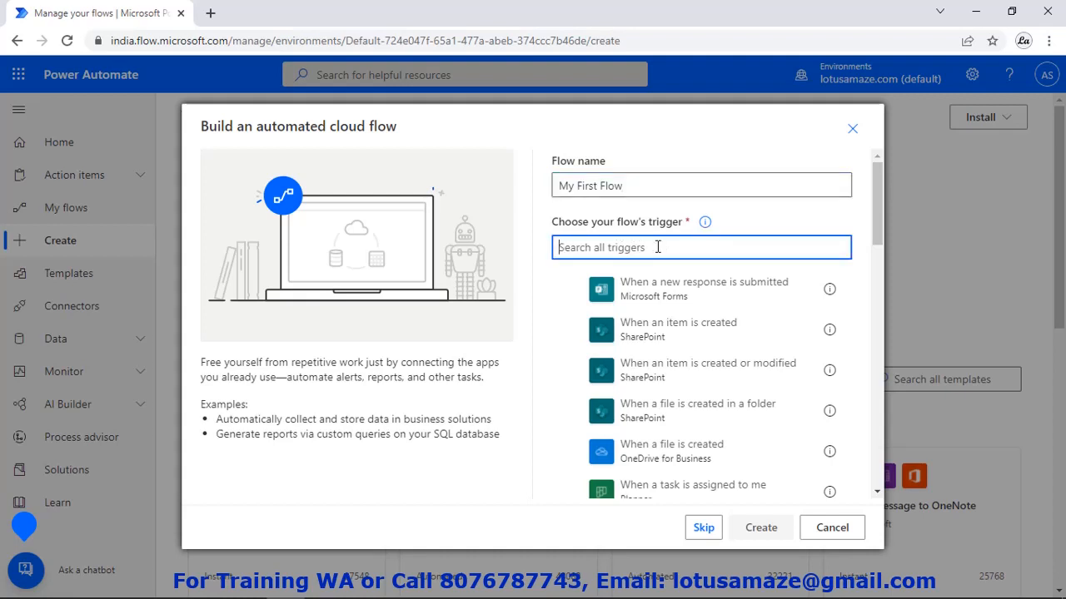
text(gma)
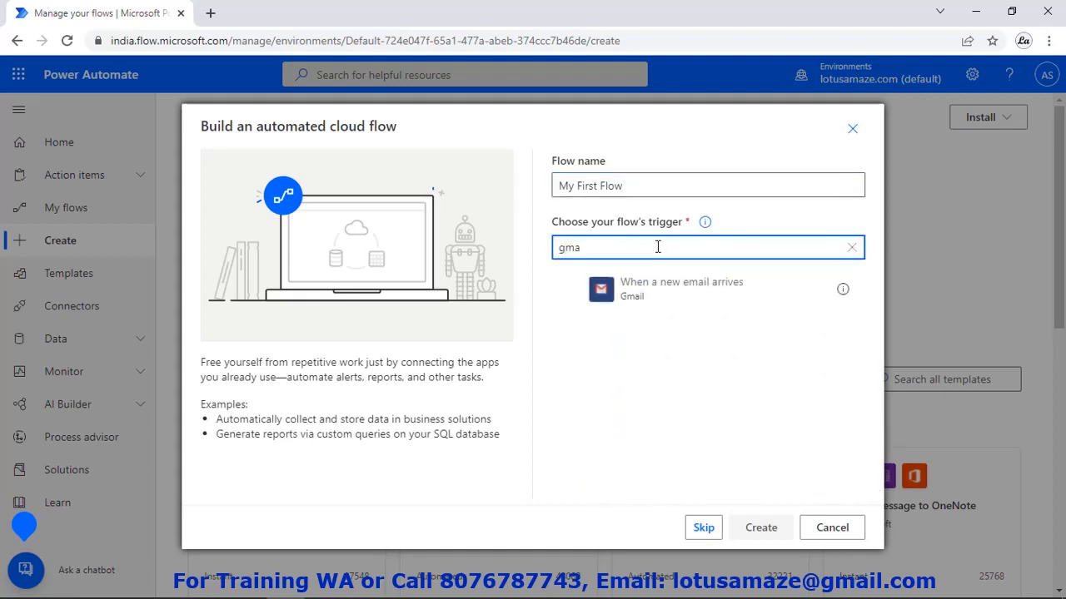
click(572, 291)
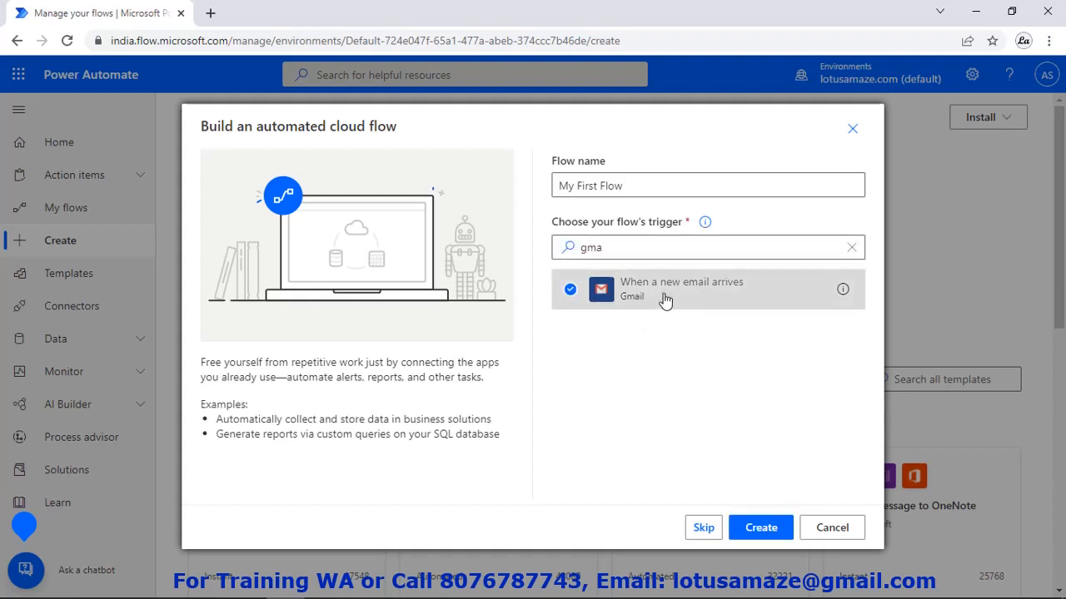
click(761, 528)
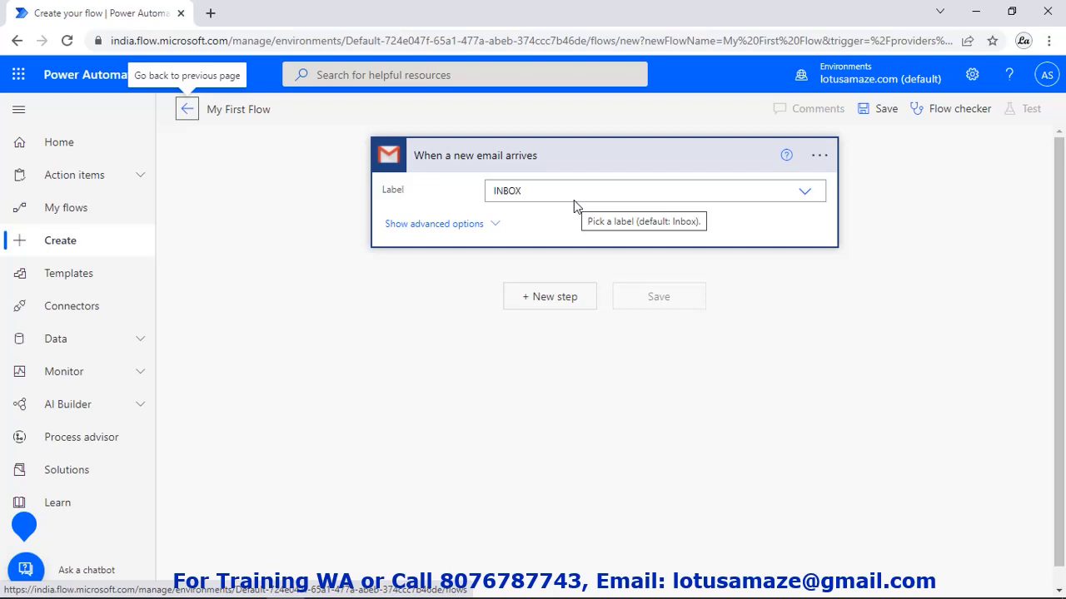
Step: Set the Gmail trigger's label to Inbox, and set both Has Attachments and Include Attachments to Yes
click(804, 191)
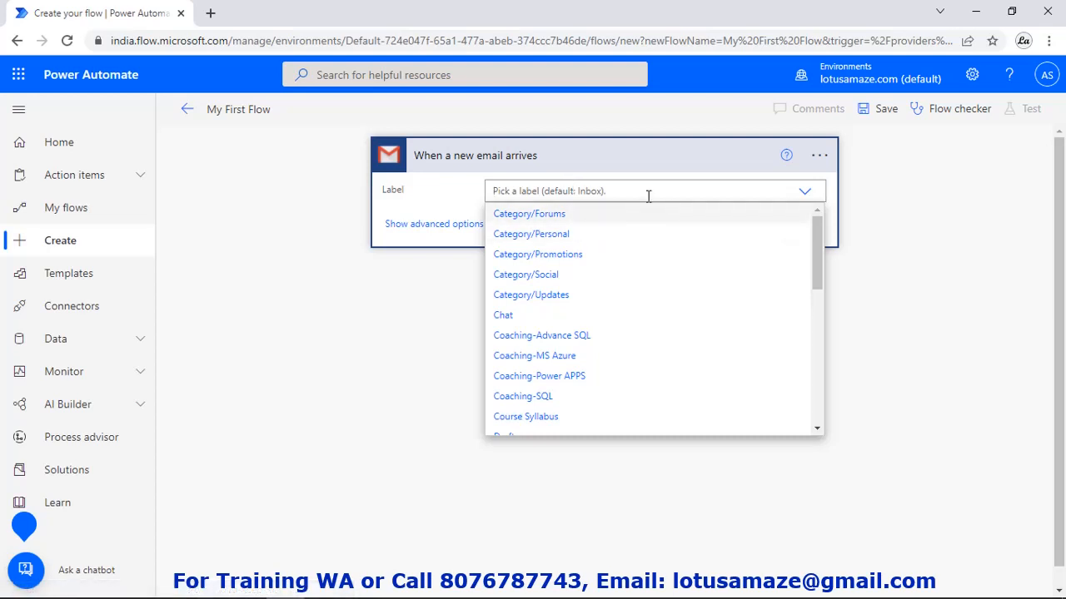
text(Inbox)
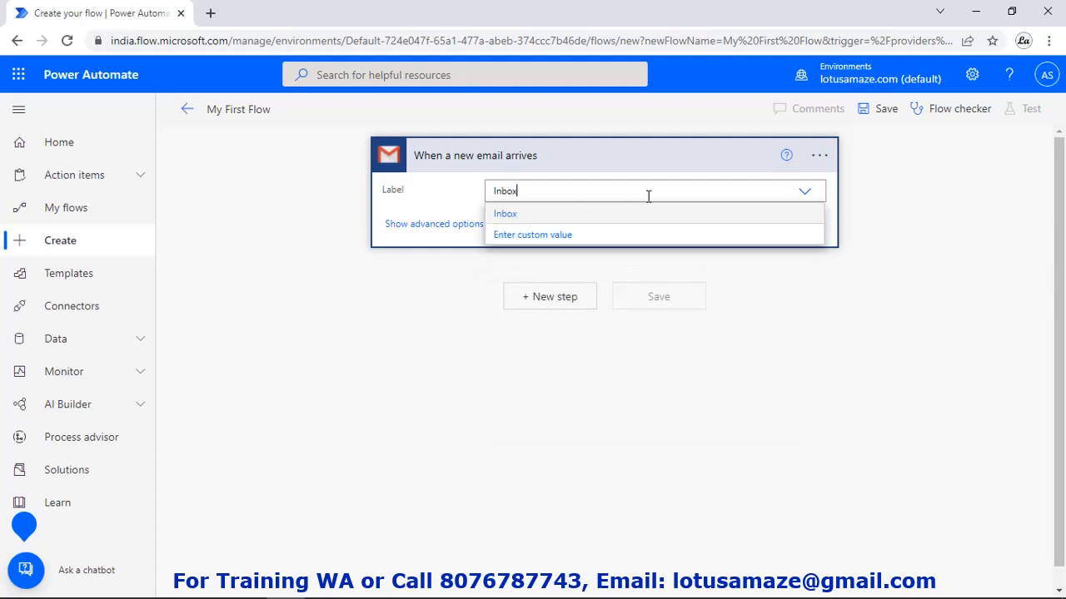
click(409, 226)
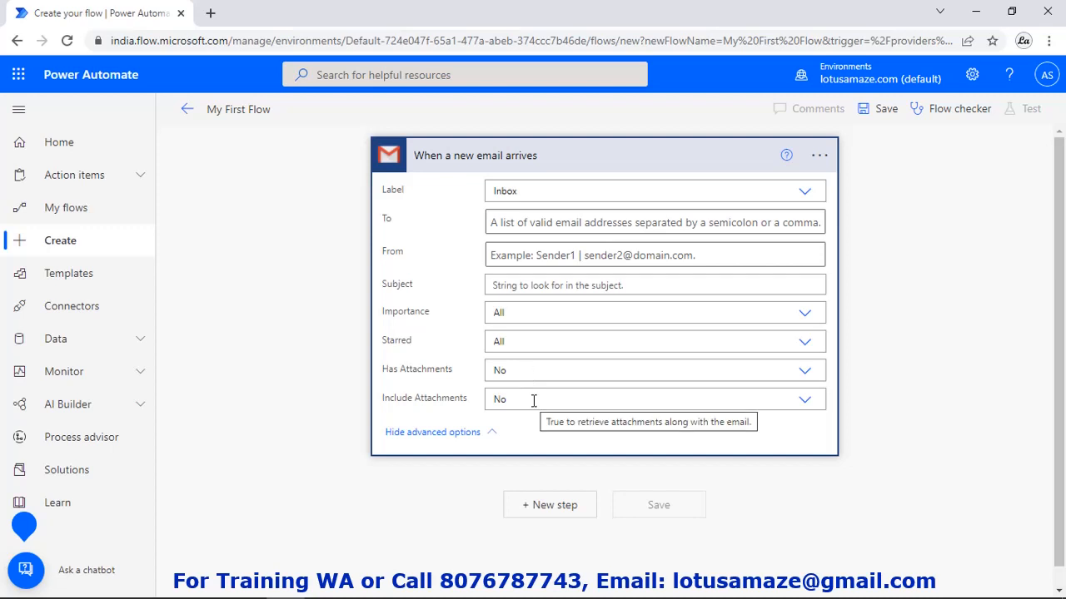
click(805, 371)
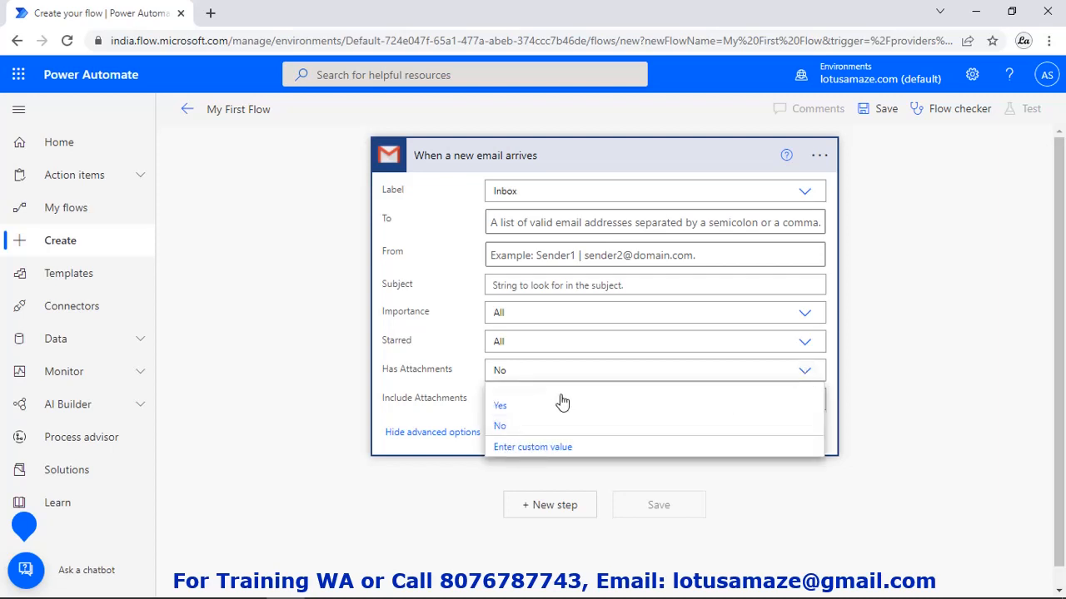
click(500, 405)
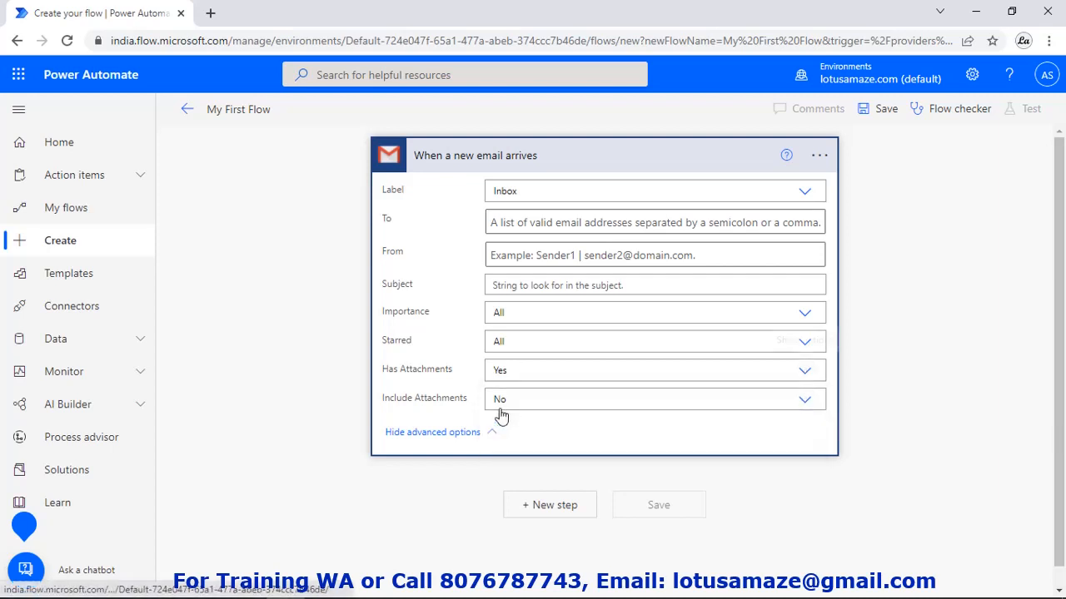
click(805, 404)
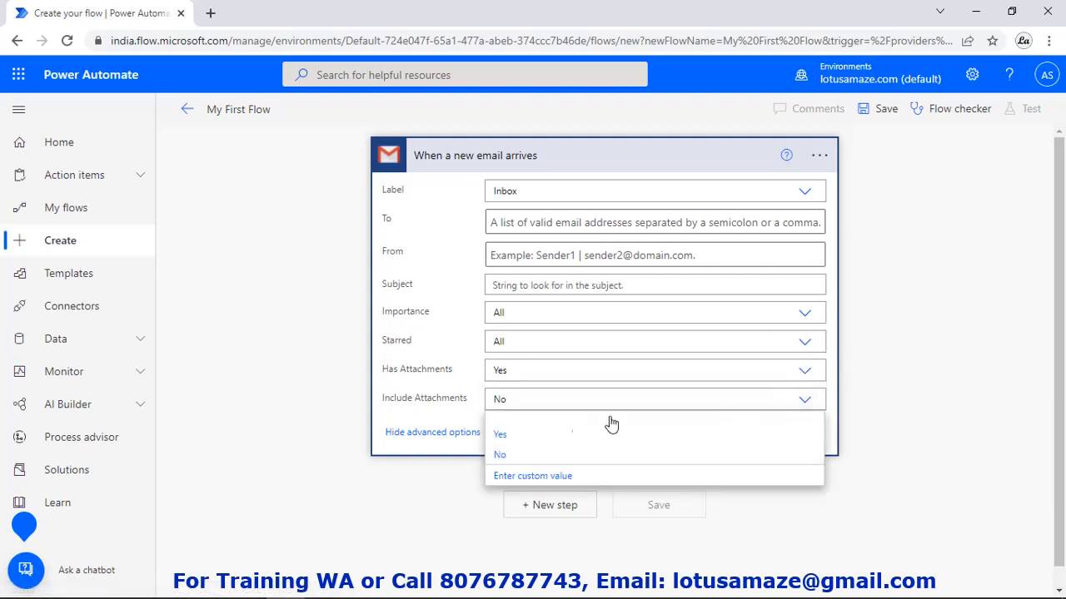
click(500, 435)
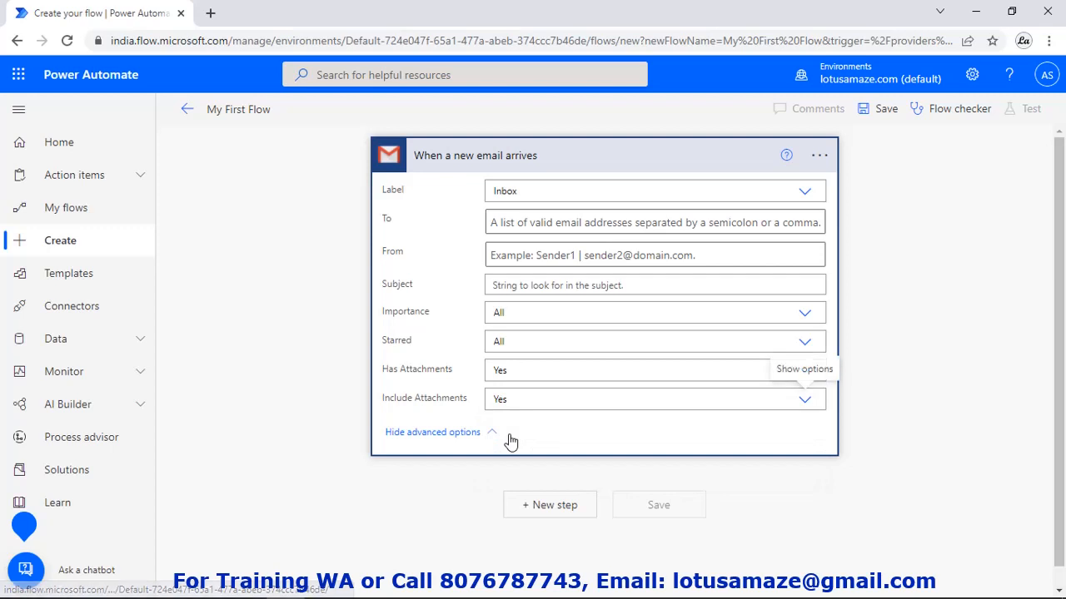
click(457, 447)
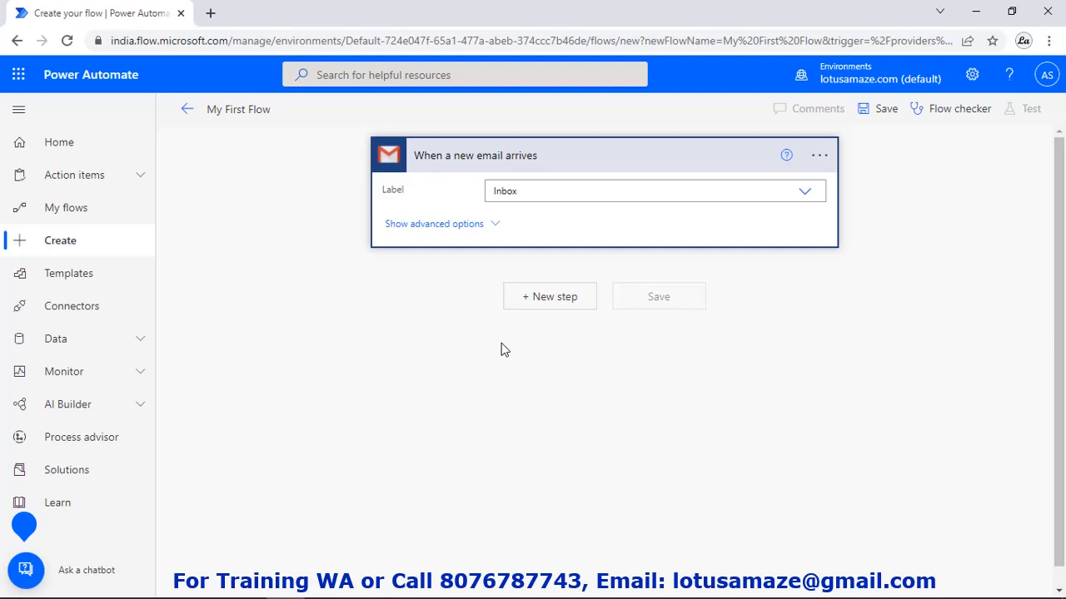
Step: Add a Google Drive "Create file" action after the Gmail trigger
click(547, 307)
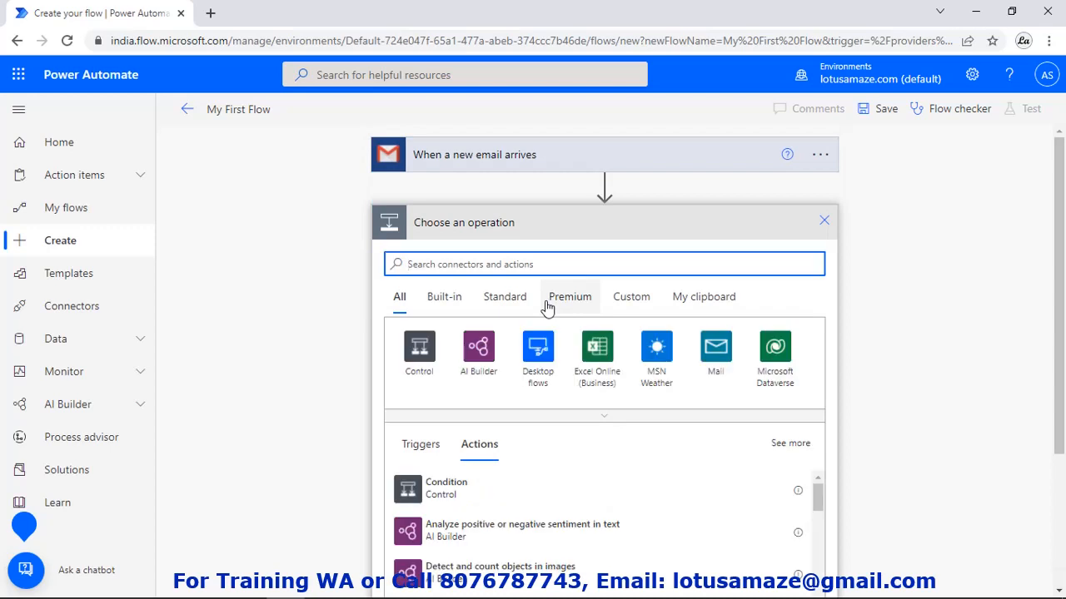
text(goo)
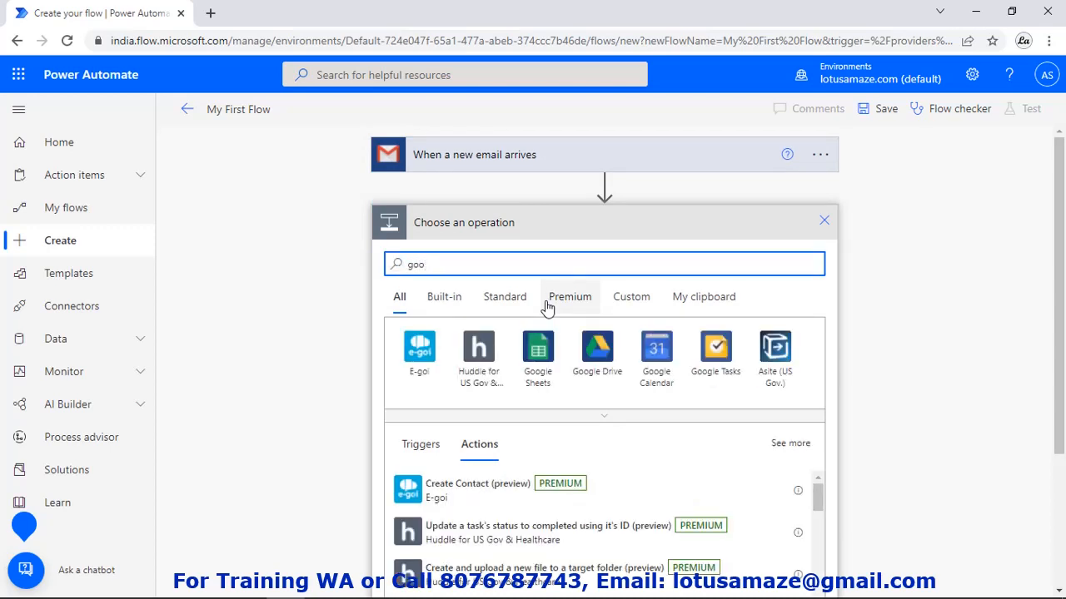
click(601, 368)
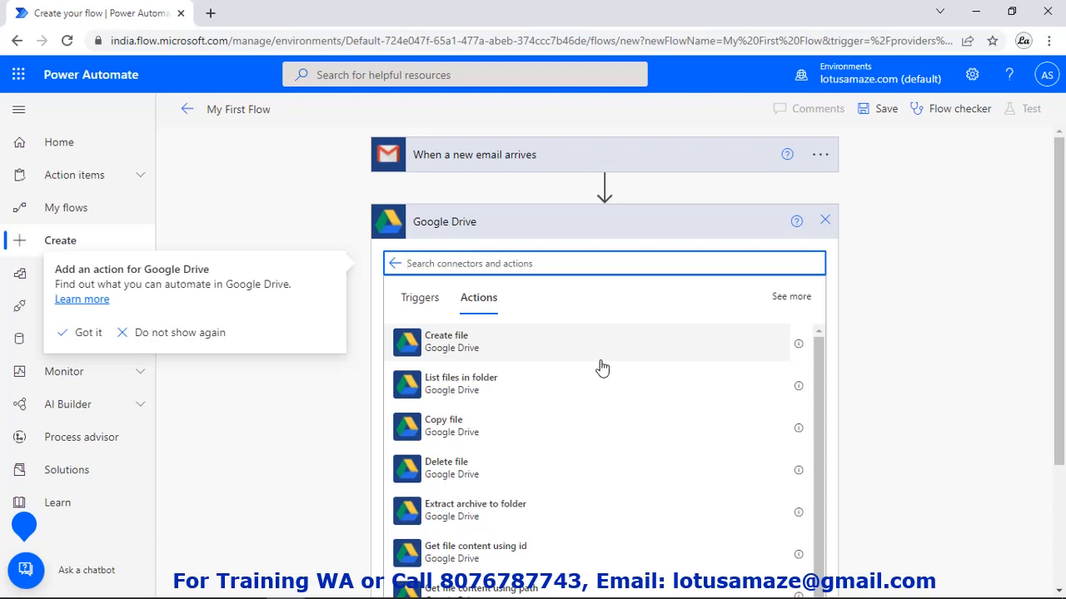
click(471, 355)
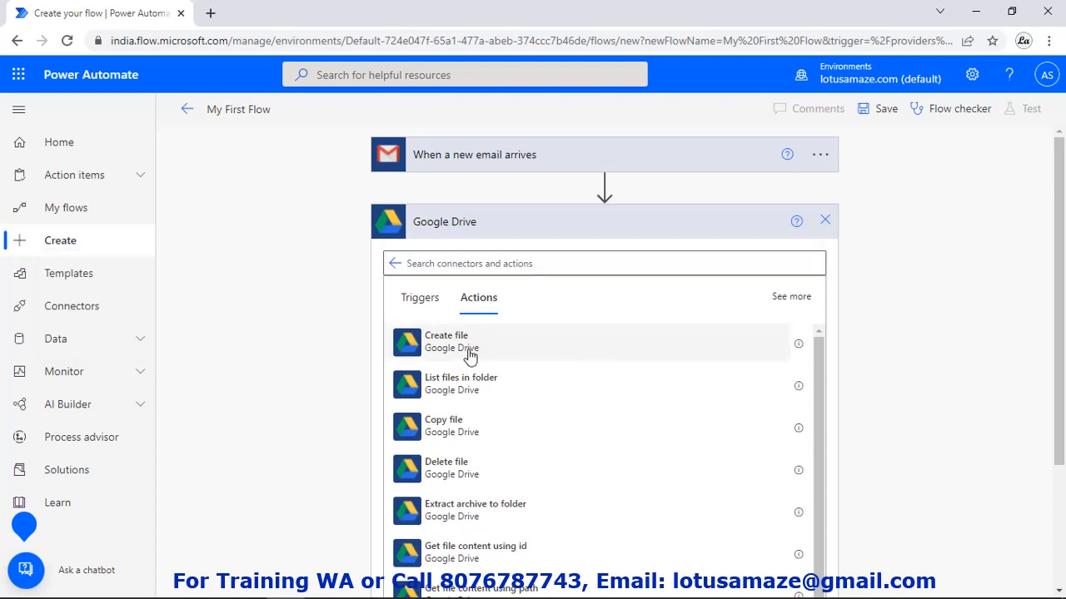
click(471, 355)
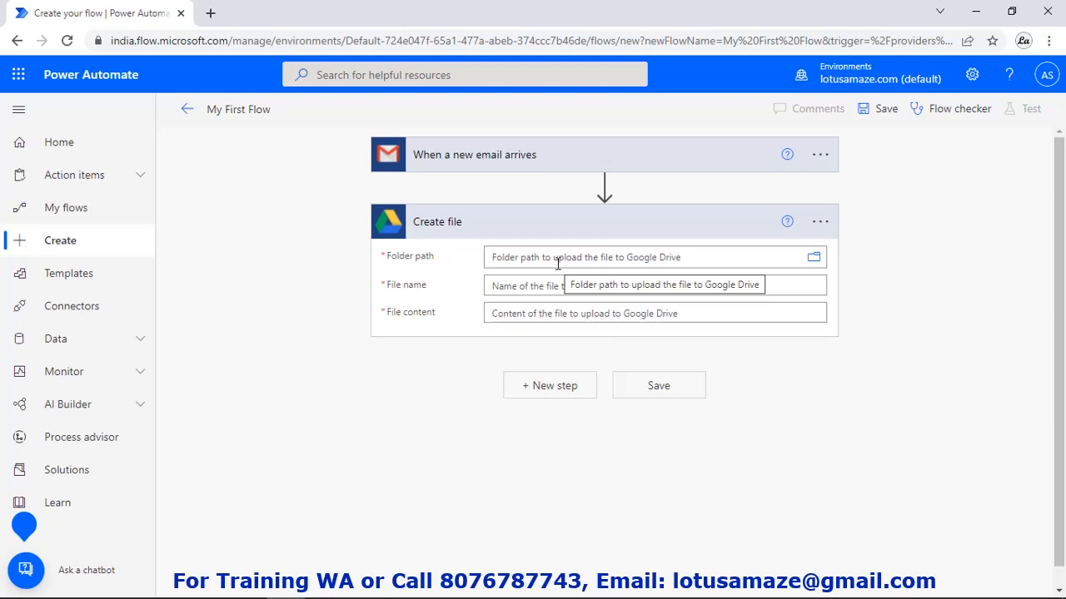
Step: In the Create file action, set the folder path to /Attachments and the file name to the dynamic content Attachments Name
click(814, 260)
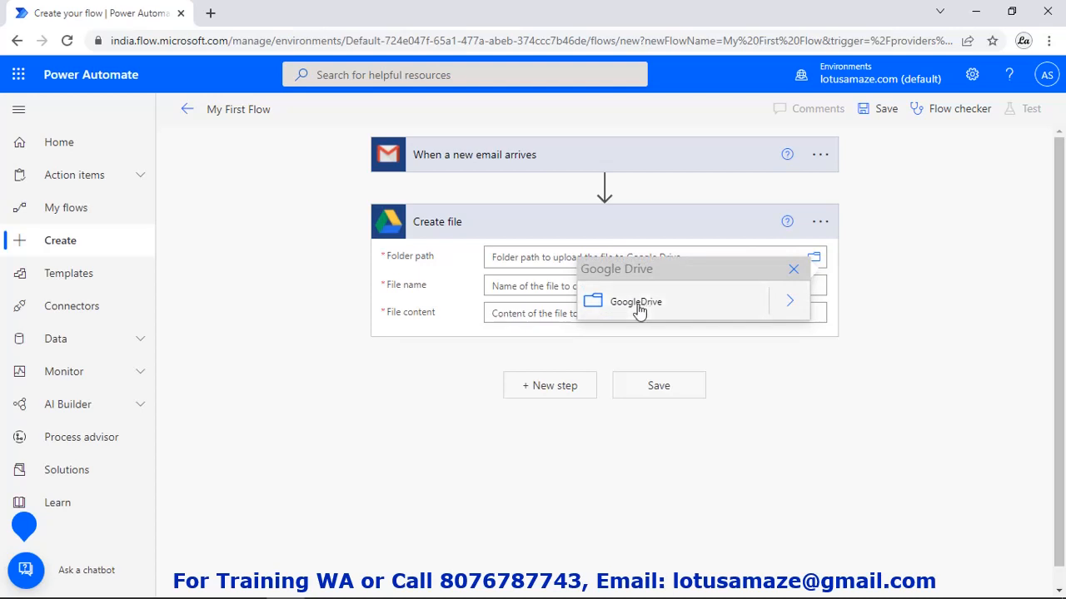
click(789, 307)
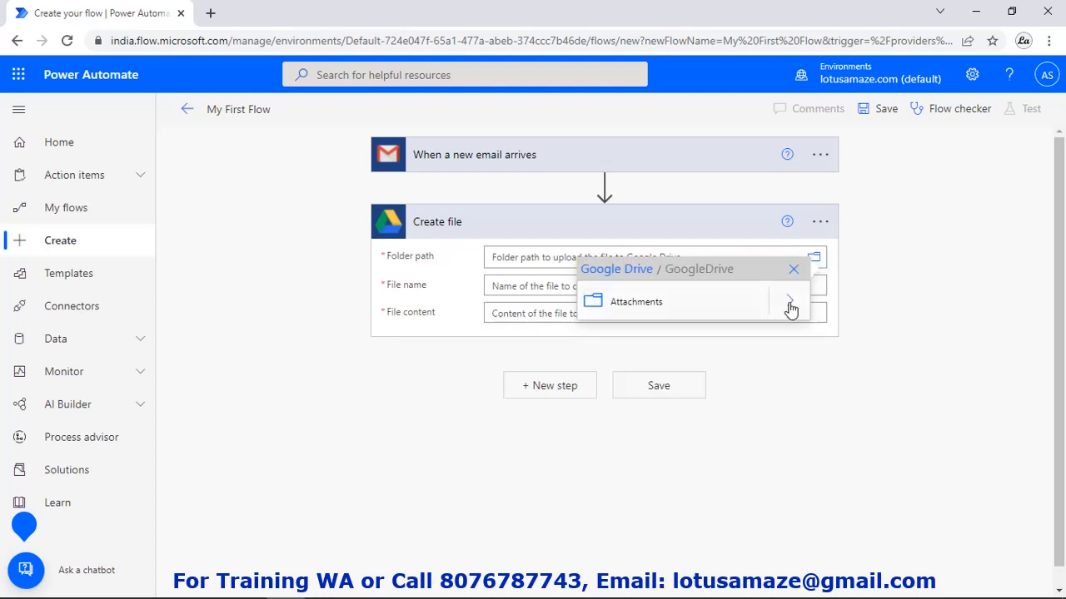
click(638, 304)
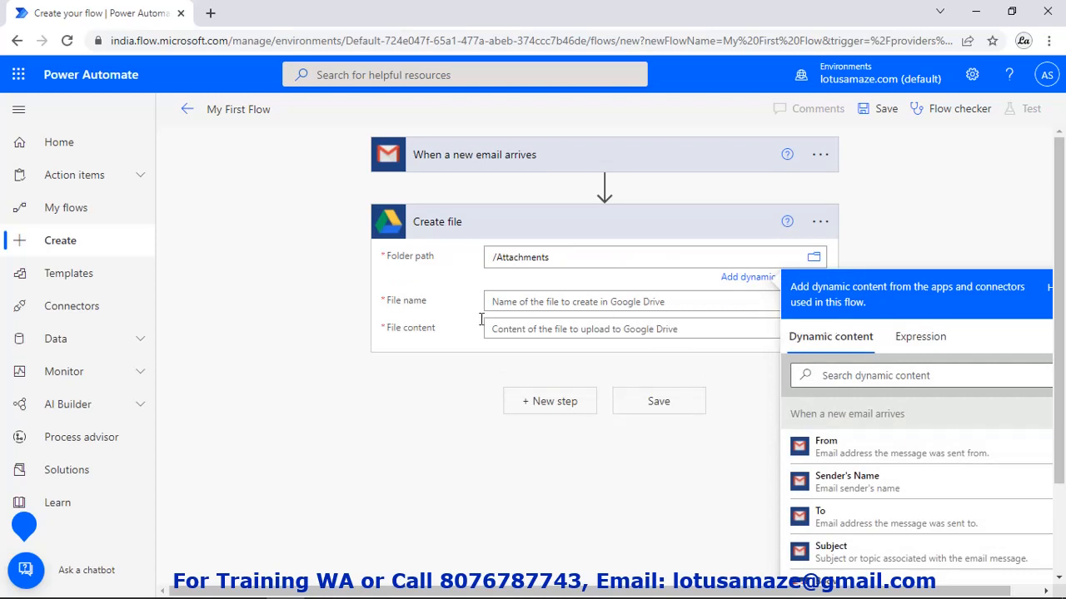
click(654, 304)
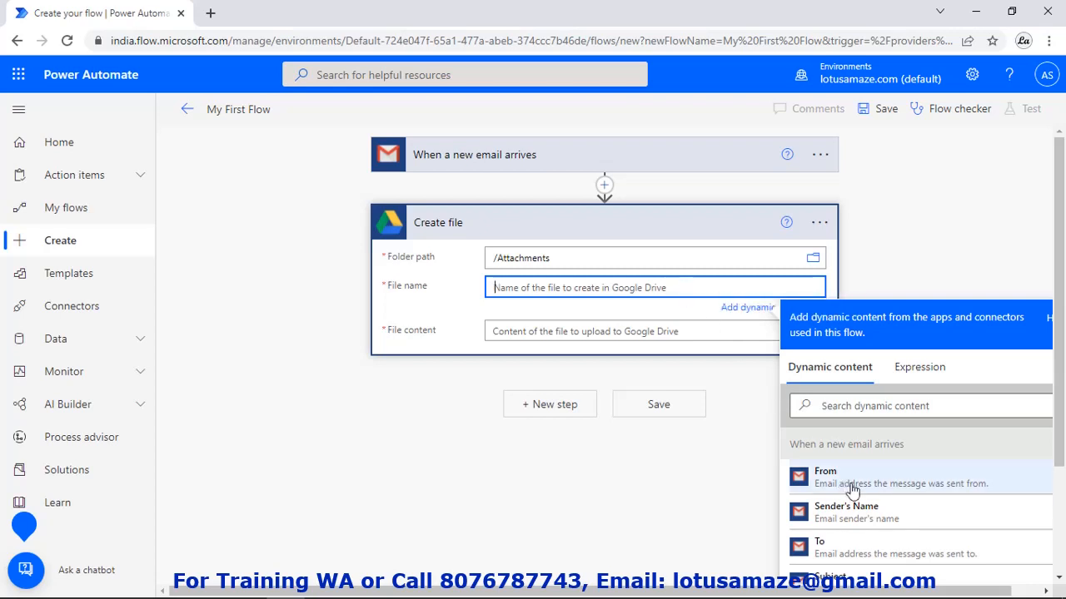
scroll(851, 491, down, 3)
scroll(851, 491, down, 5)
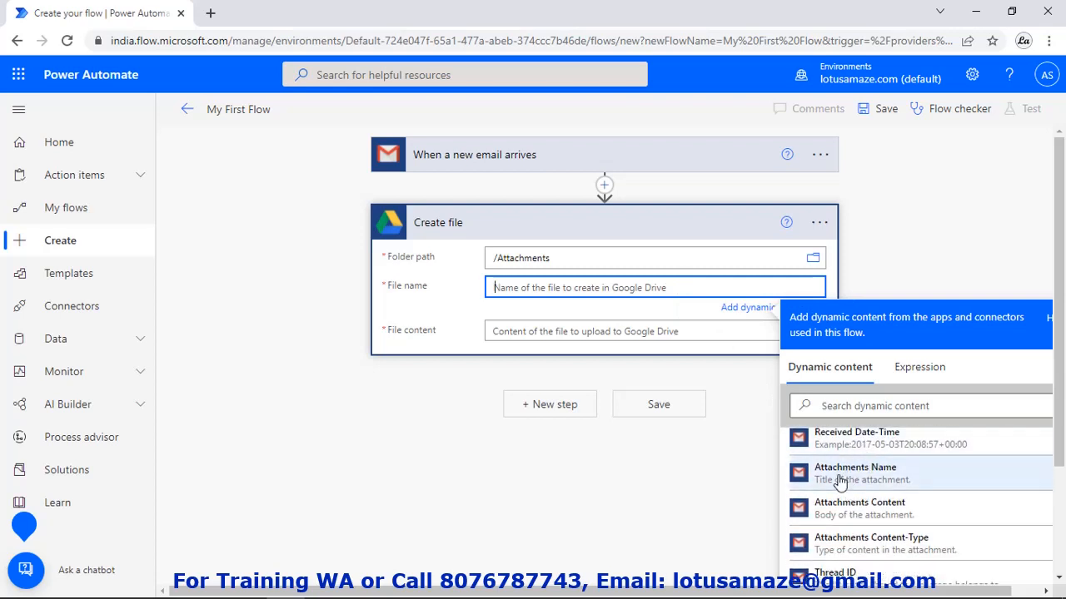
click(839, 475)
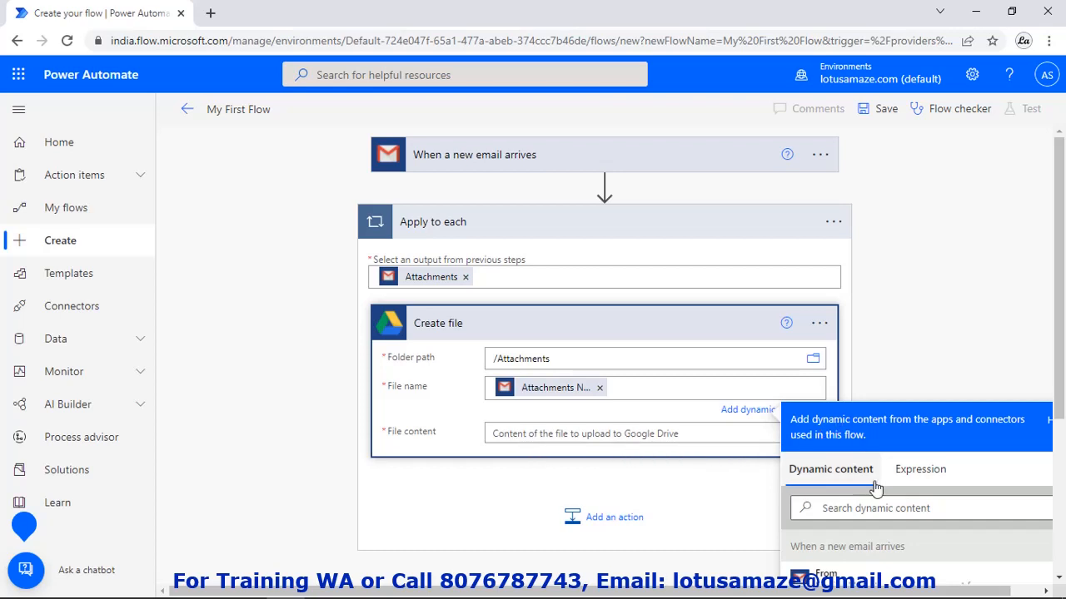
scroll(875, 492, down, 2)
scroll(876, 492, down, 5)
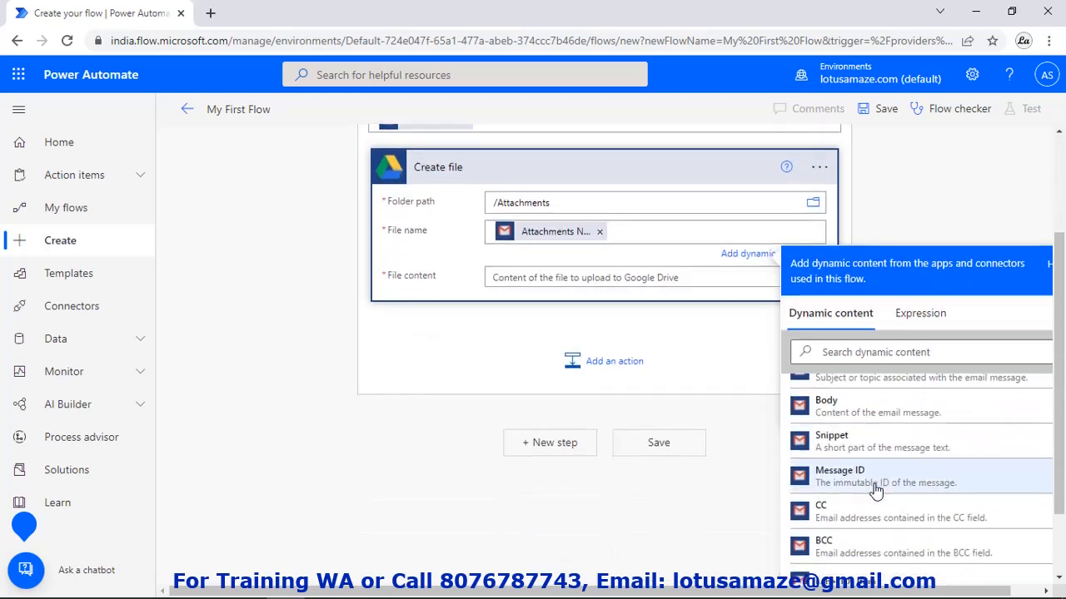
scroll(874, 499, down, 2)
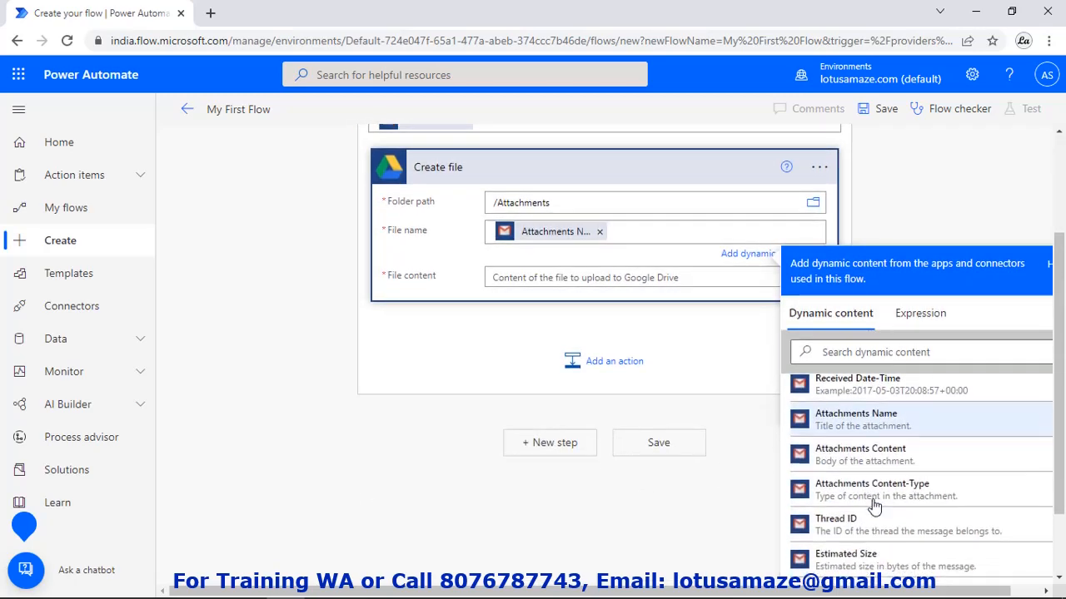
click(868, 459)
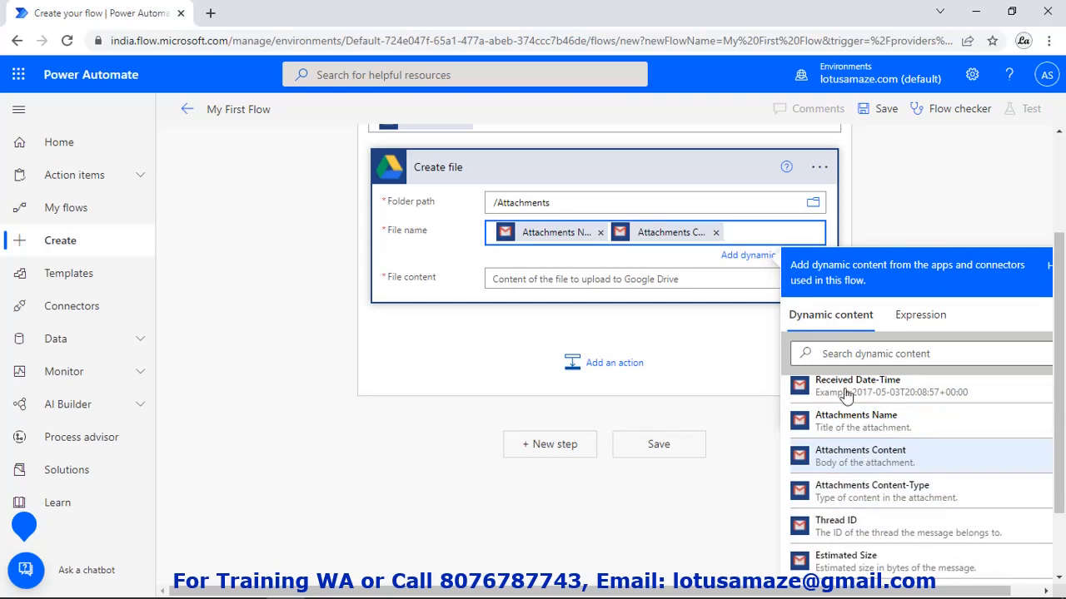
click(715, 233)
Step: Set the Create file action's file content to the dynamic content Attachments Content, and save the flow
click(668, 281)
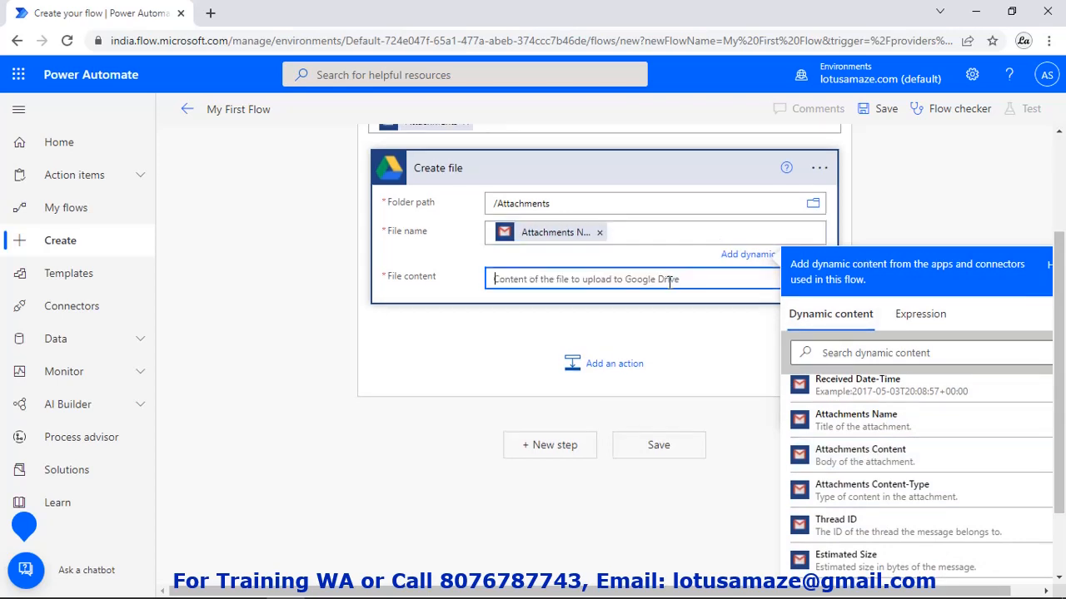
click(854, 476)
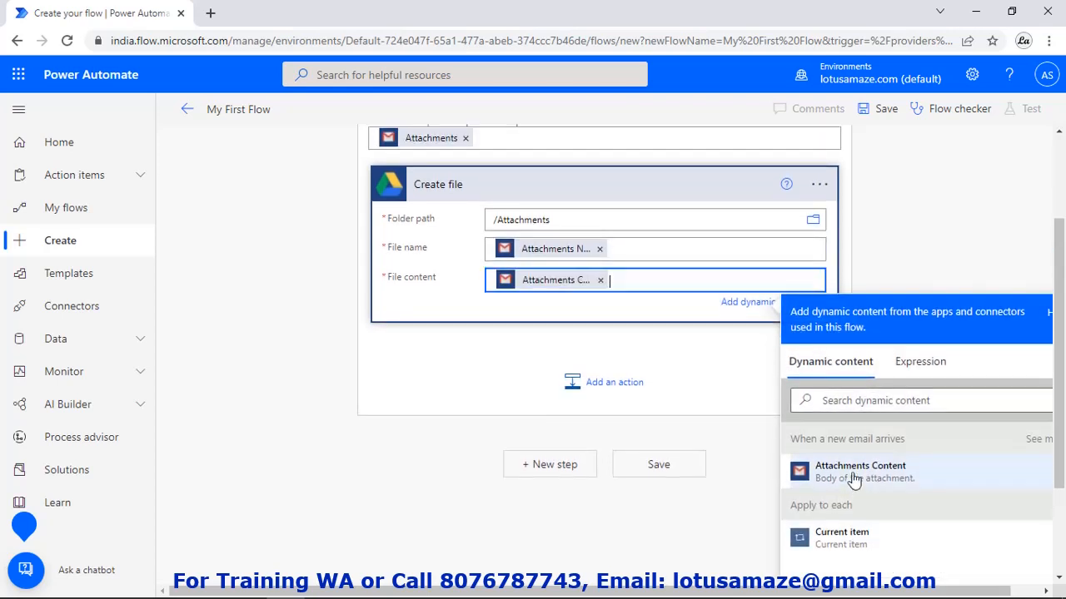
click(742, 379)
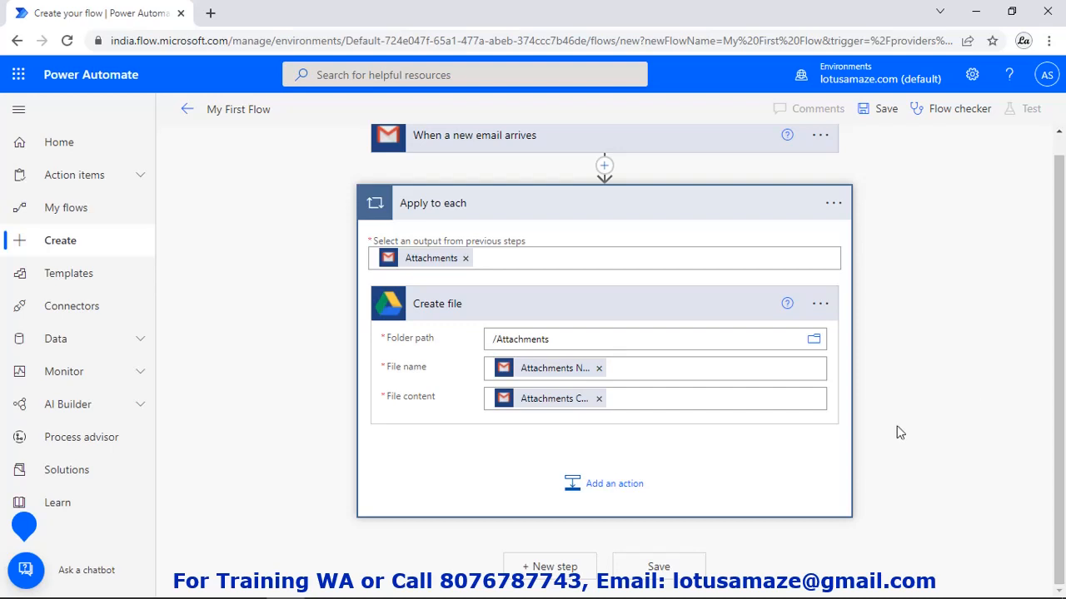
click(658, 570)
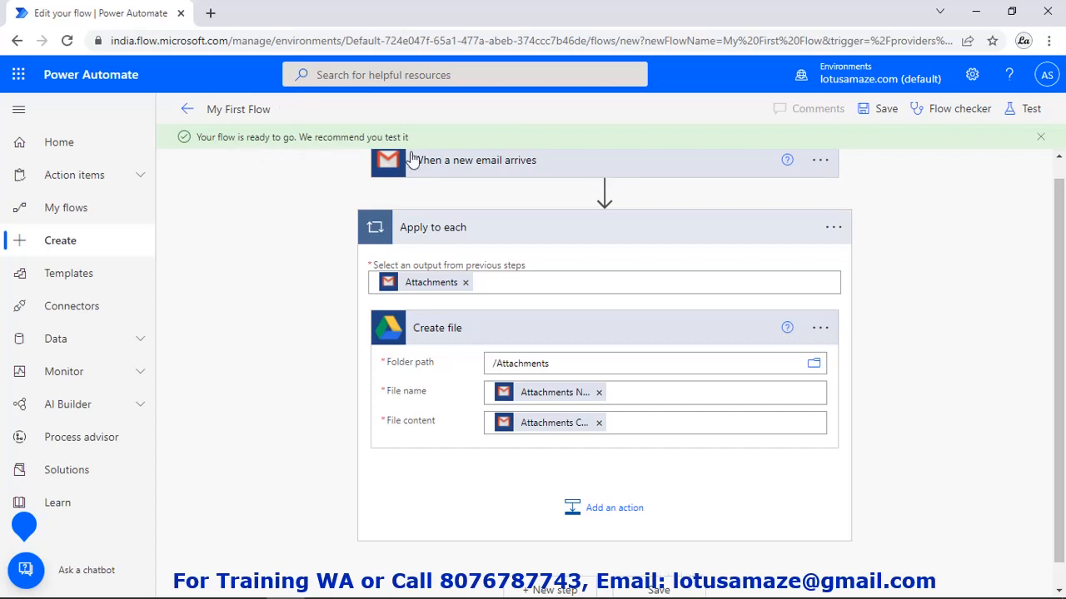
Step: Start a manual test of My First Flow
click(1032, 111)
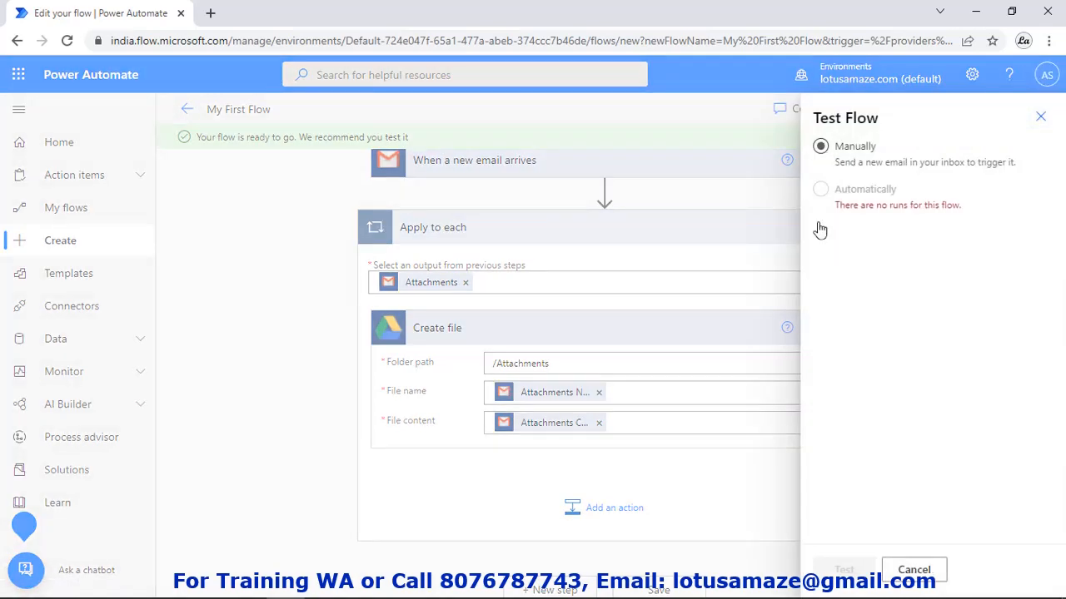
click(822, 150)
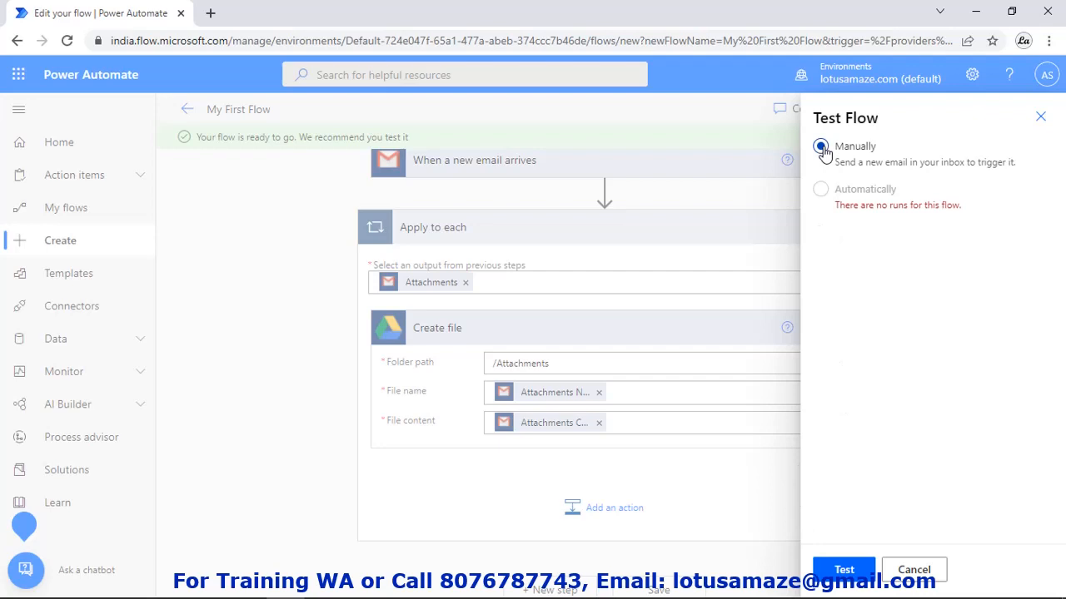
click(841, 571)
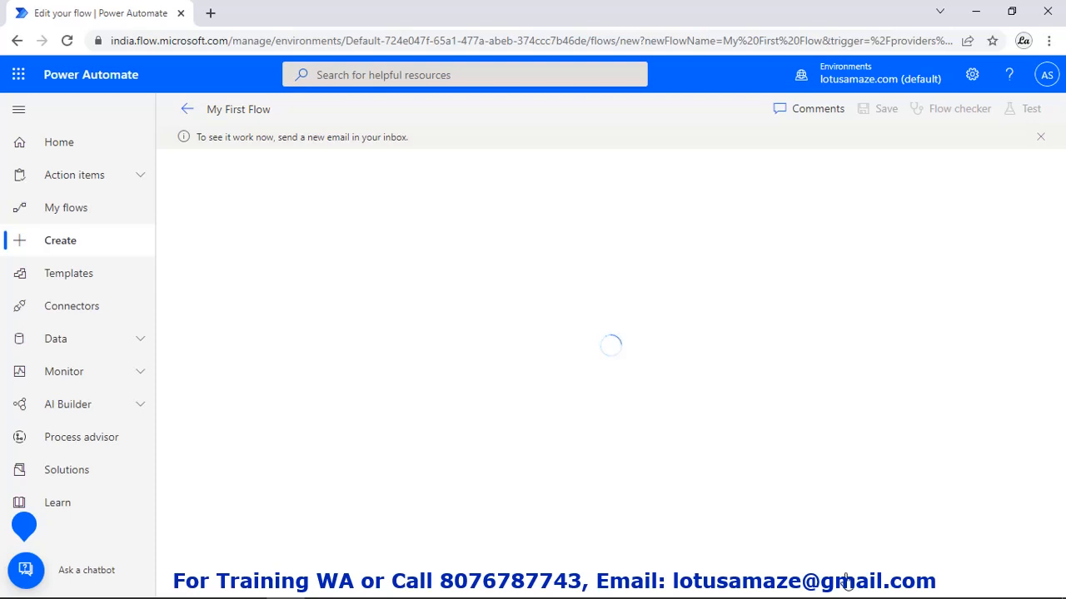
Step: Open Gmail in a new browser tab and start a new message addressed to the Lotusamaze contact
key(ctrl+t)
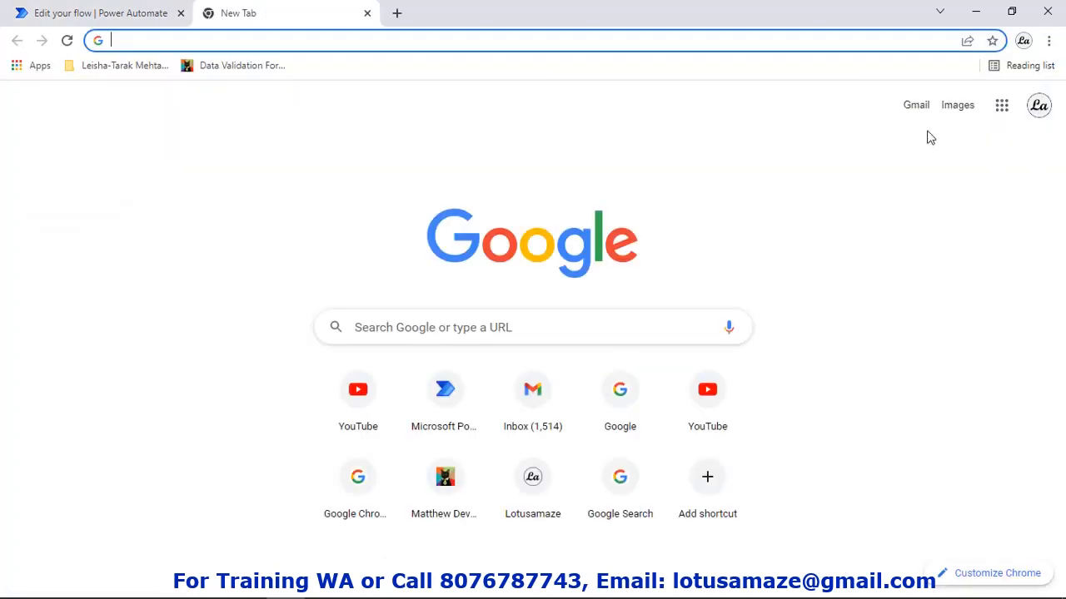
click(919, 108)
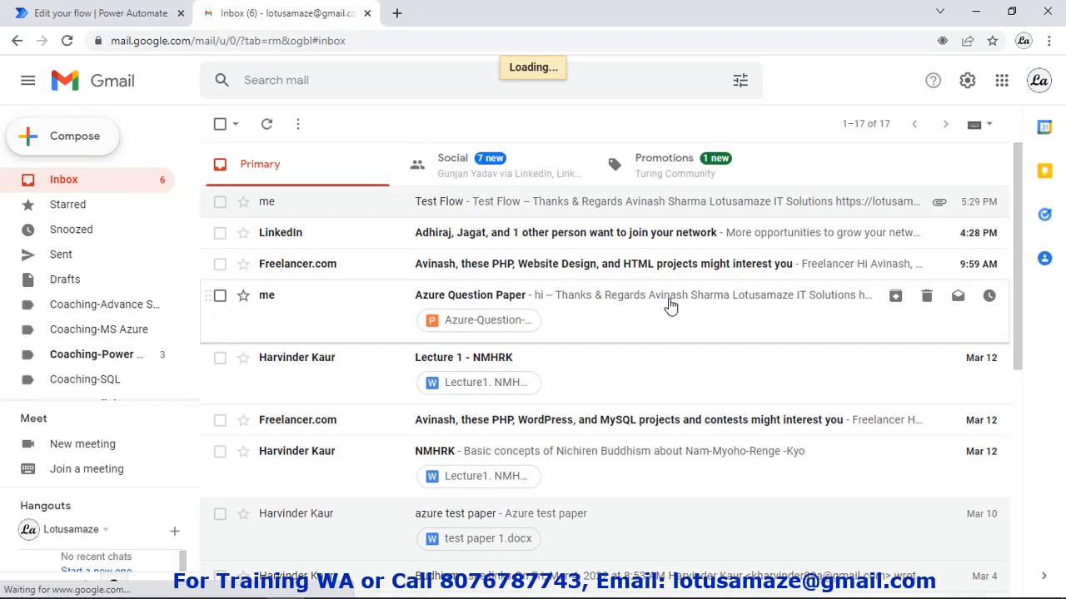
key(c)
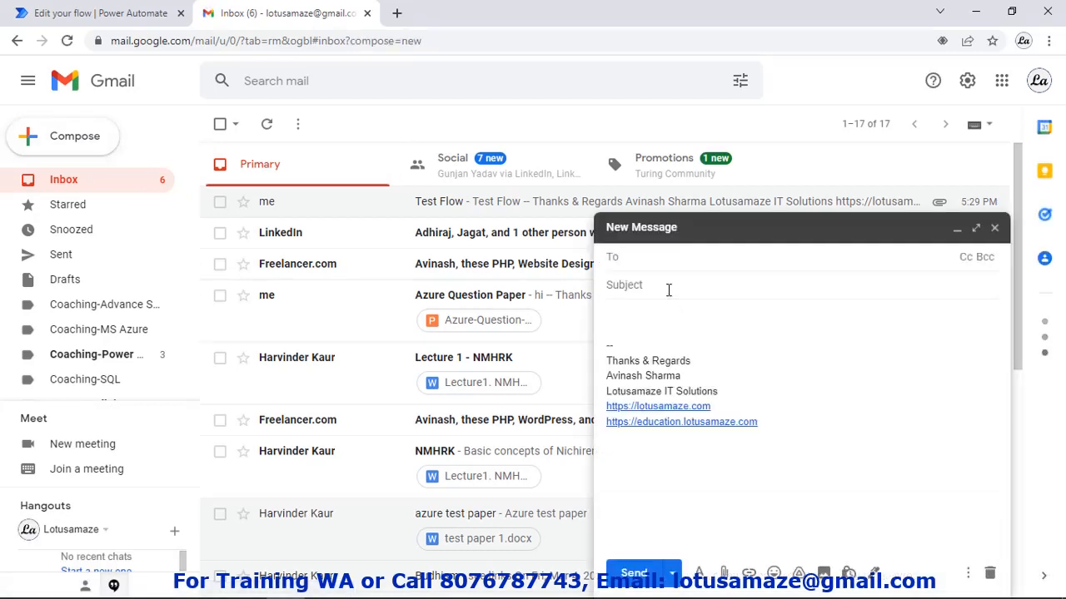
text(lo)
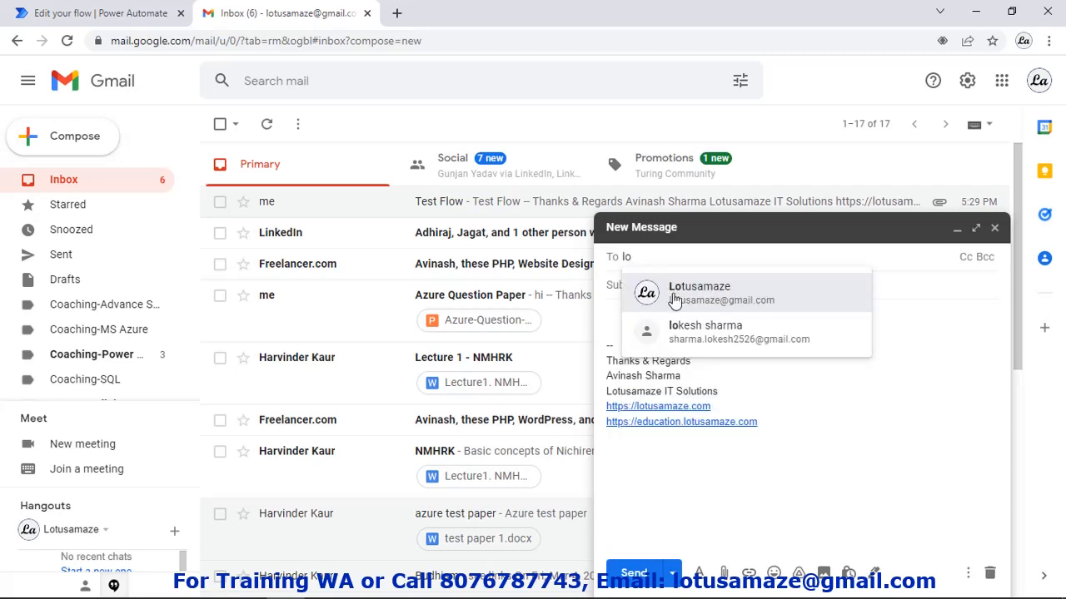
click(674, 293)
Step: Give the message the subject "Manual Flow Test" and the body text "Test"
click(668, 288)
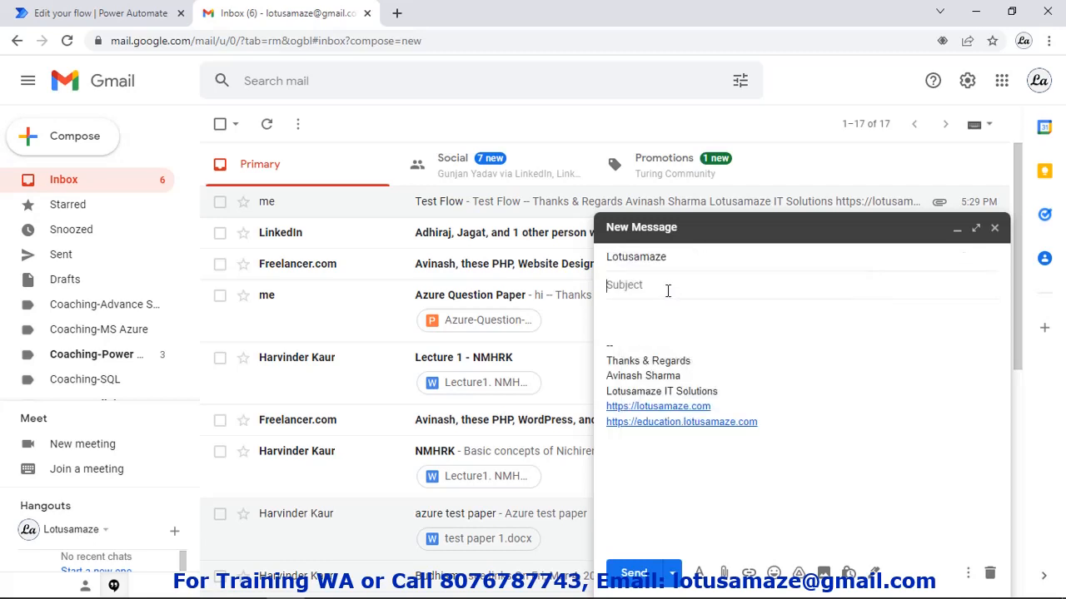
text(Manul Te)
key(BackSpace)
key(BackSpace)
key(BackSpace)
key(BackSpace)
key(BackSpace)
text(ual F)
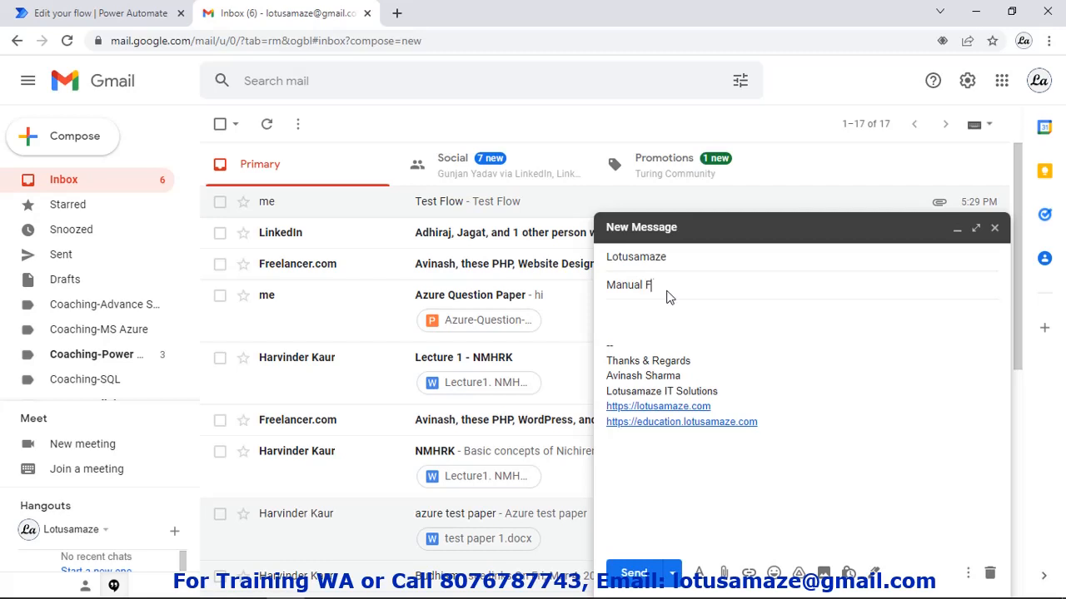
text(low Test)
click(664, 321)
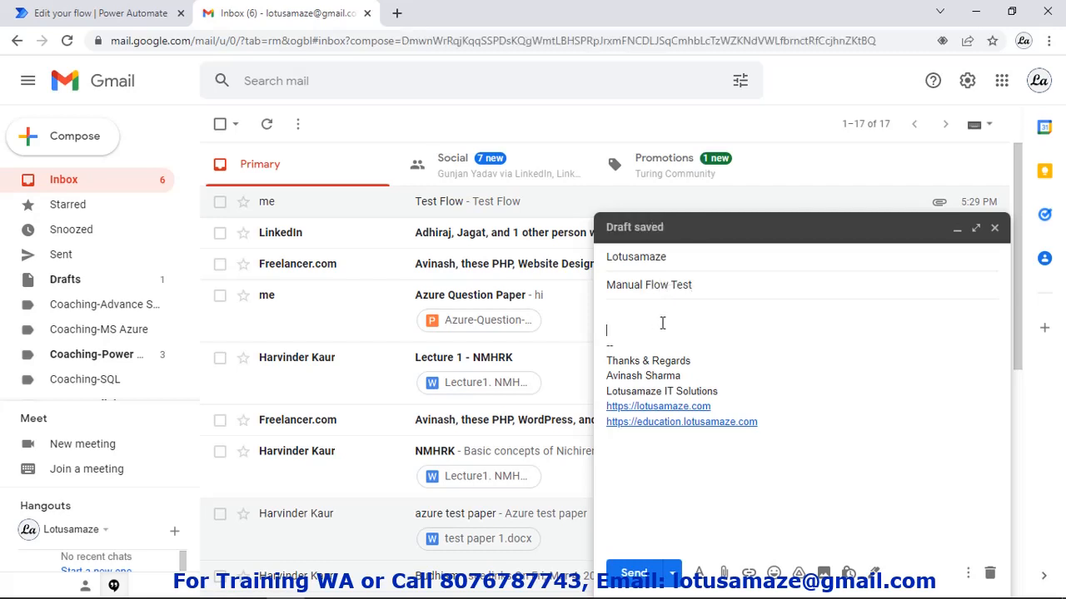
text(Test)
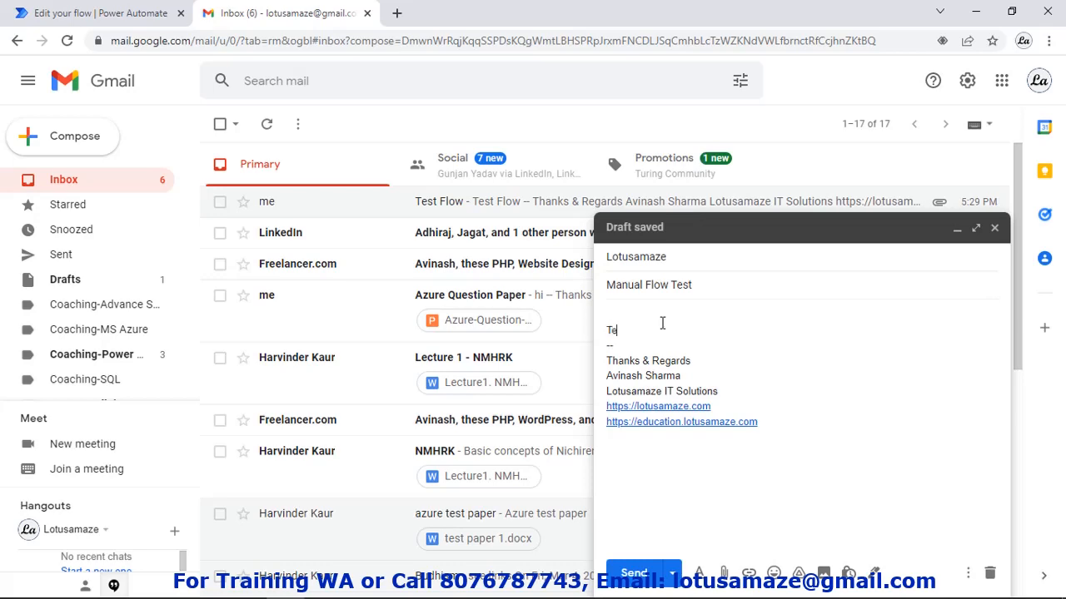
Step: Attach the image BigDataManagement4VS-2.jpg to the message and send it
click(722, 574)
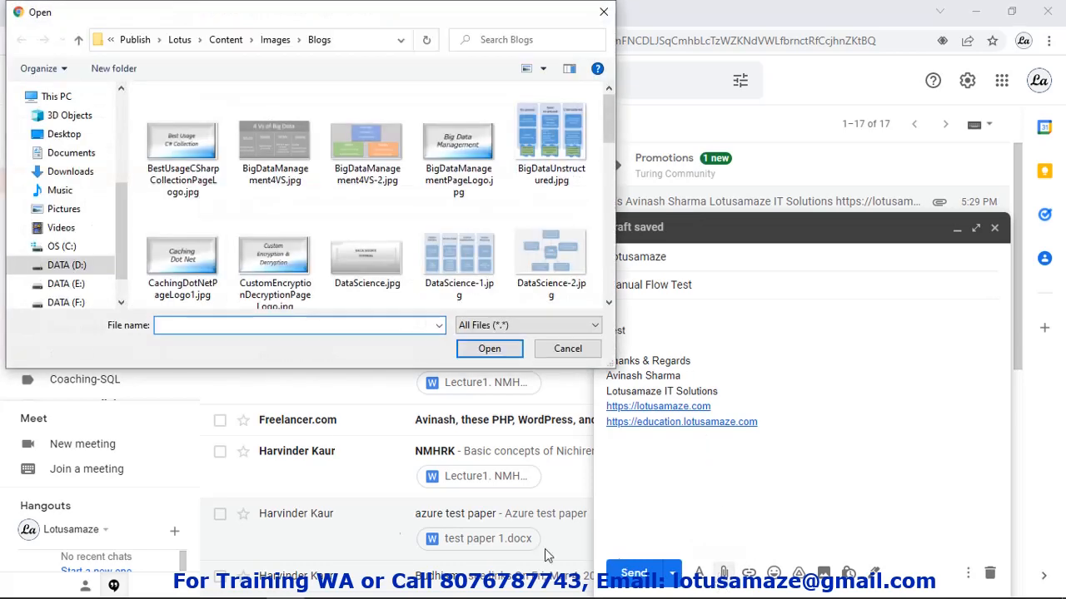
click(368, 141)
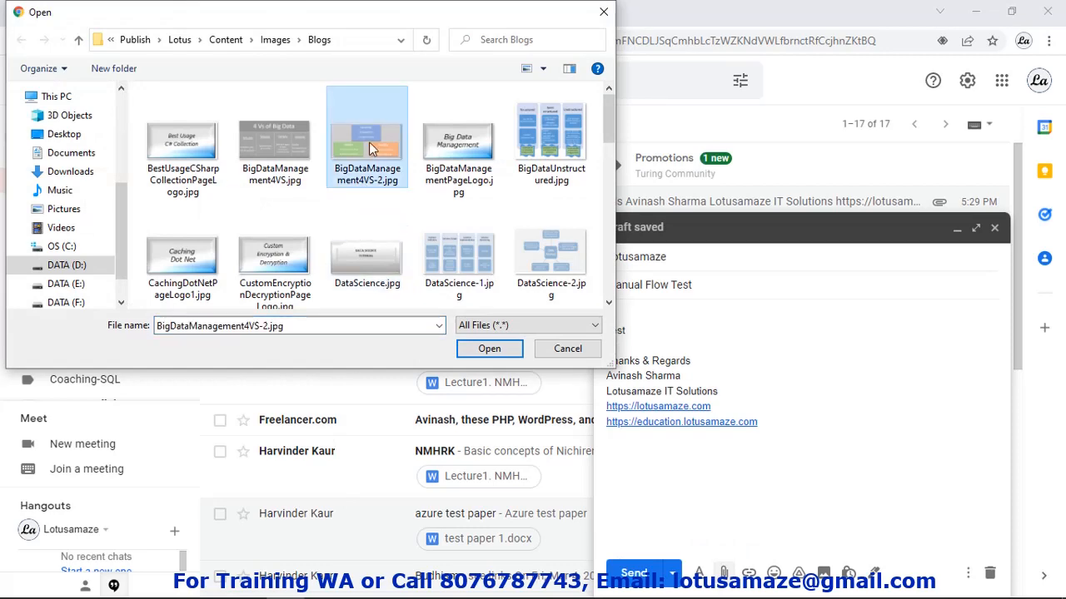
click(489, 349)
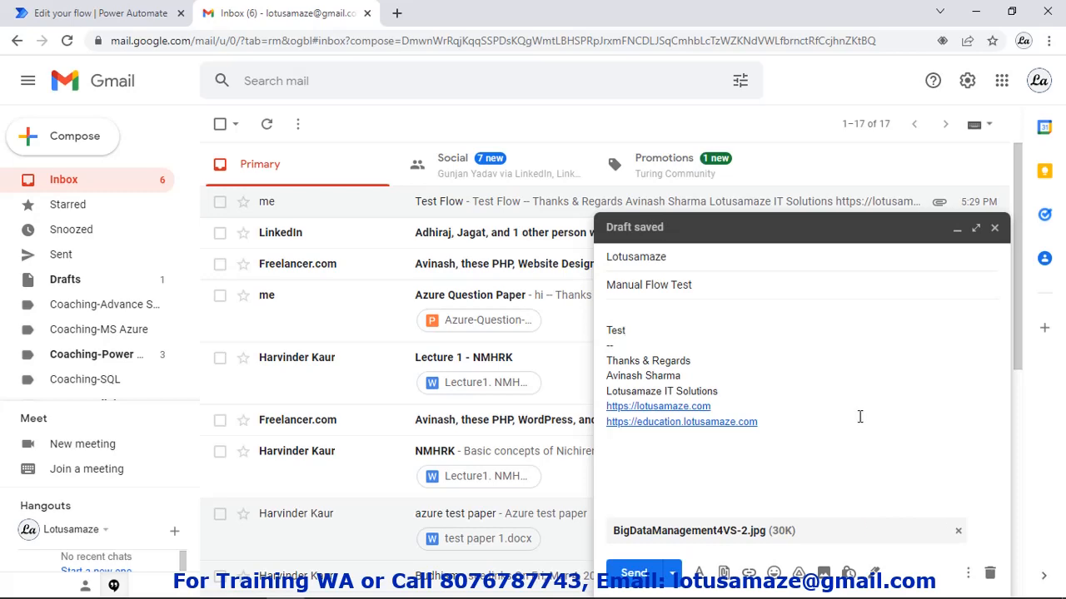
click(633, 573)
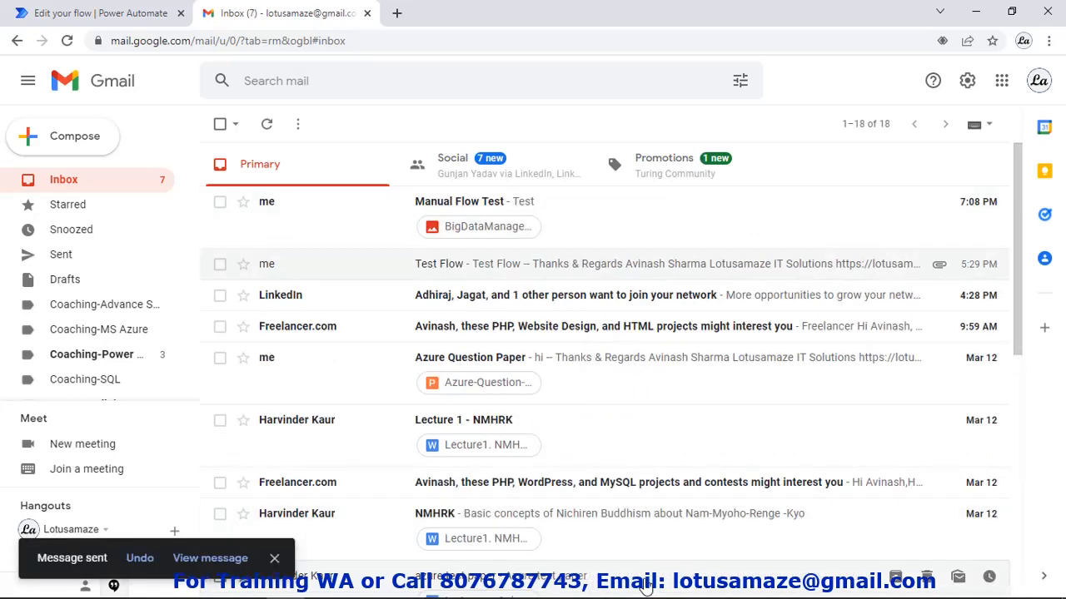
Step: Switch to Google Drive in the other browser window and reload My Drive to check for the saved attachment
click(78, 13)
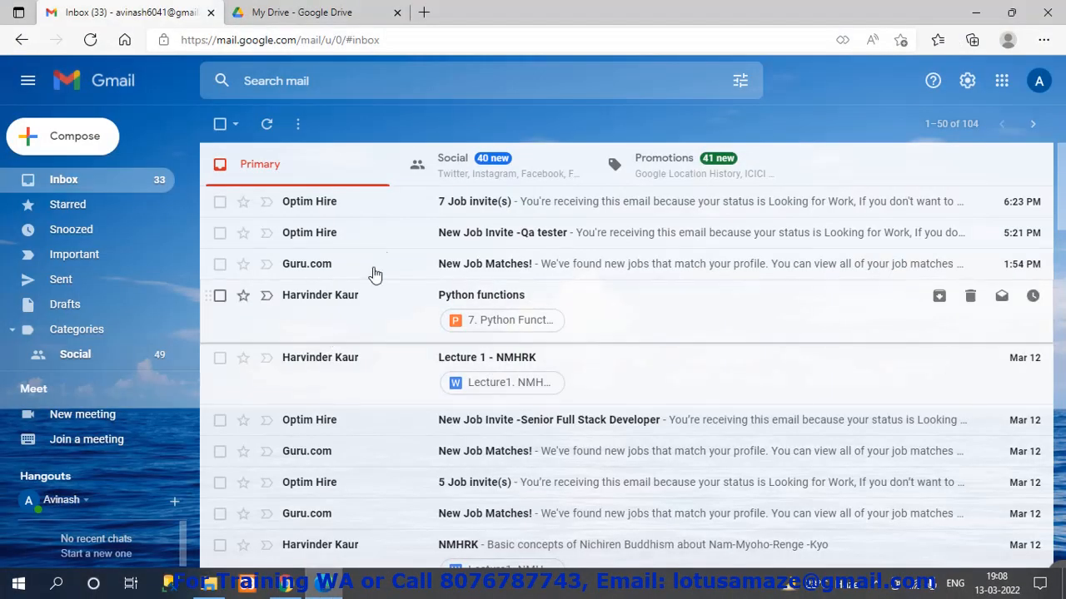
click(333, 11)
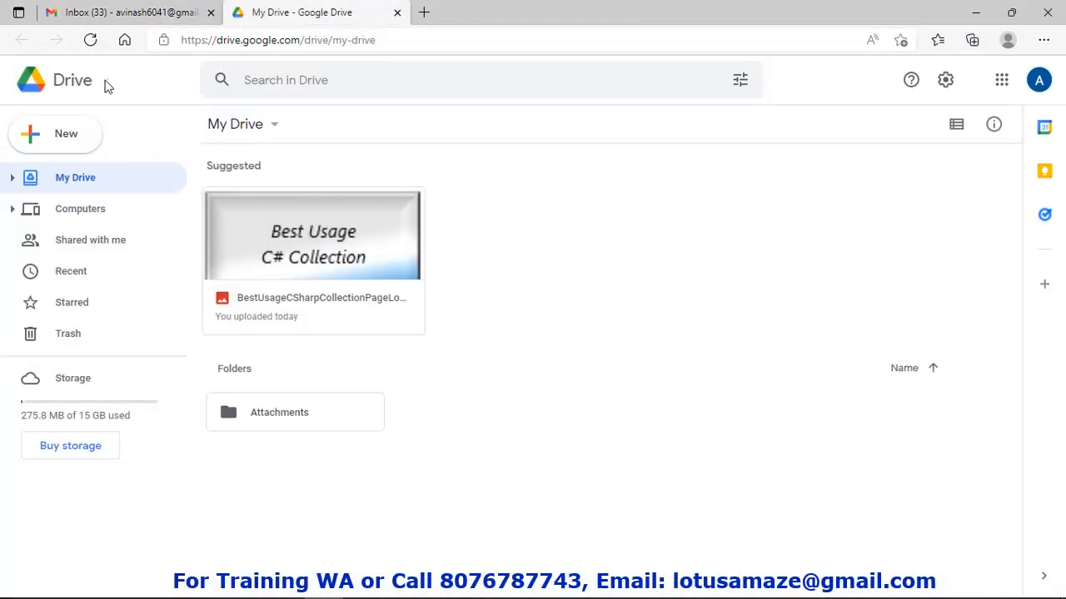
click(90, 40)
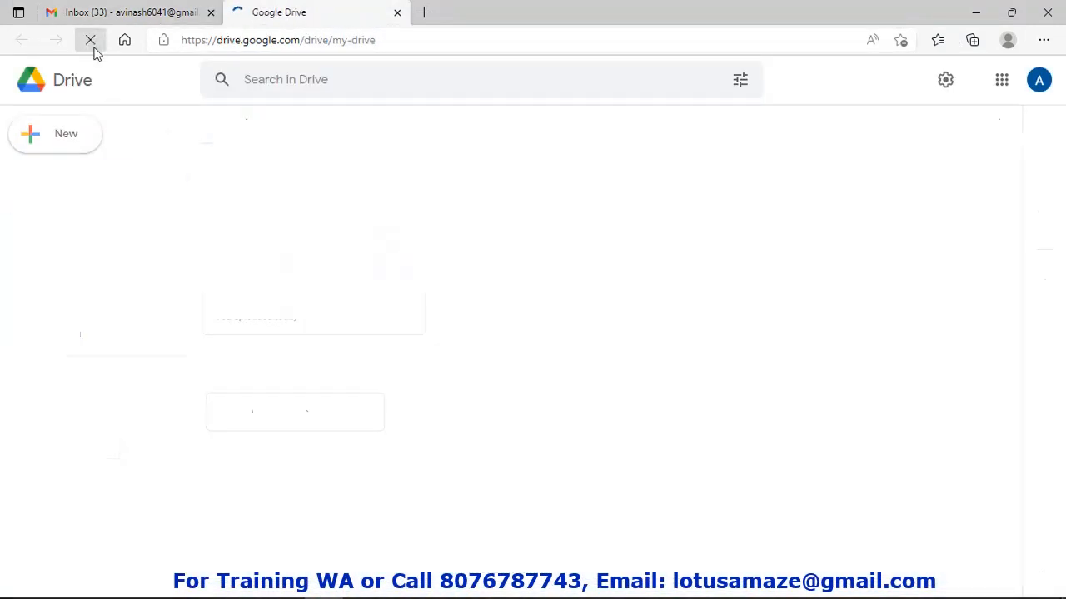